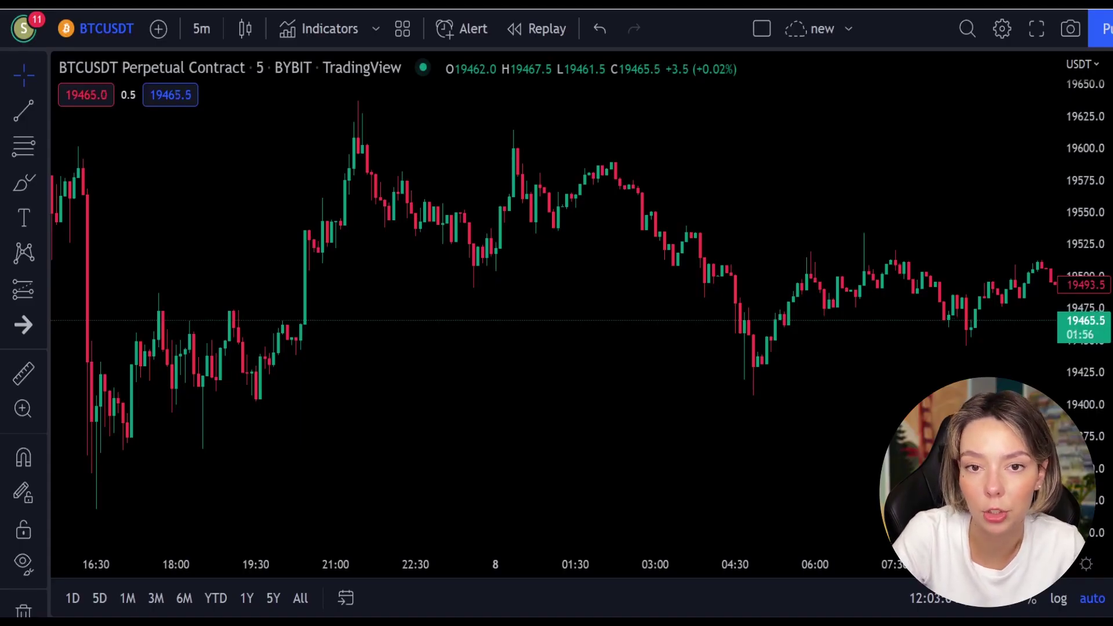
- Scroll the BTCUSDT 5m chart back past the big drop to the 6 October candles
{"action": "left_click_drag", "start_coordinate": [613, 303], "coordinate": [407, 350]}
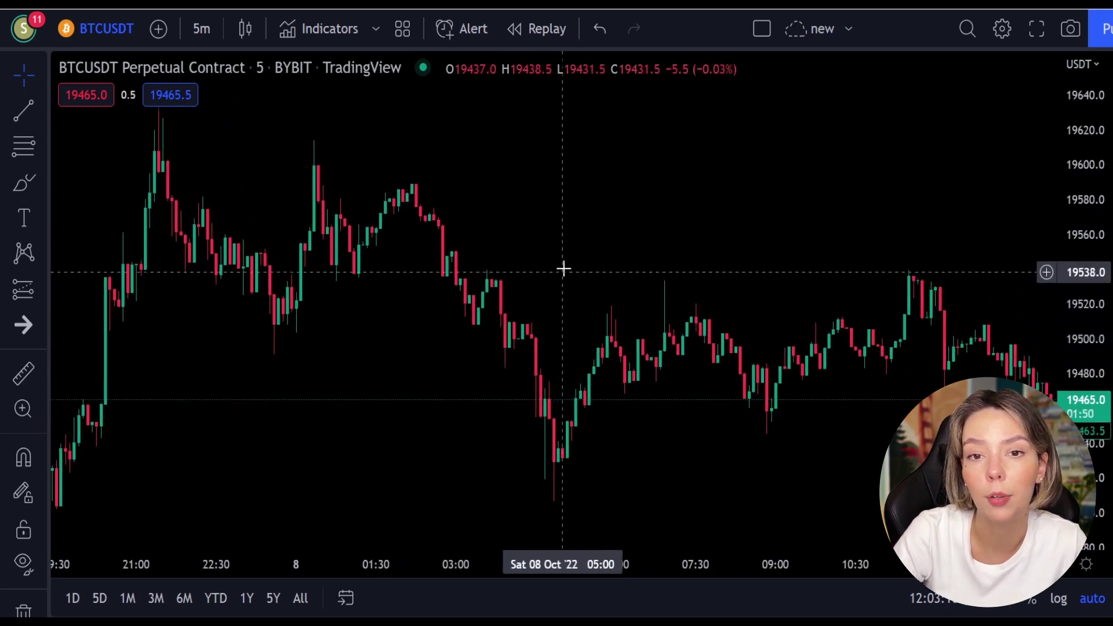
{"action": "left_click_drag", "start_coordinate": [551, 246], "coordinate": [638, 266]}
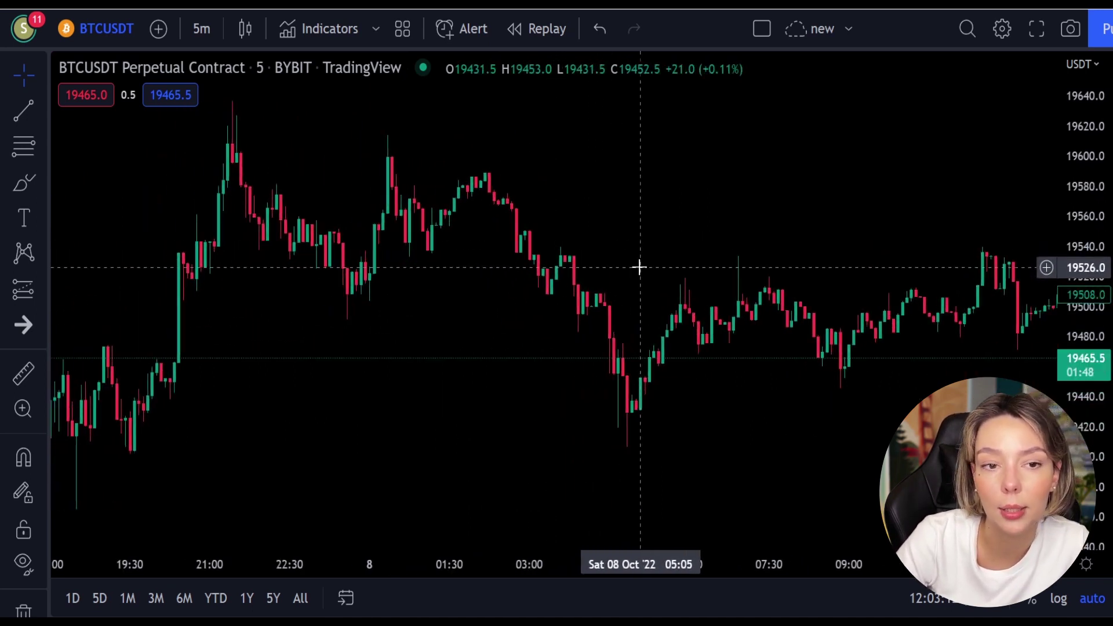
{"action": "left_click_drag", "start_coordinate": [380, 312], "coordinate": [584, 402]}
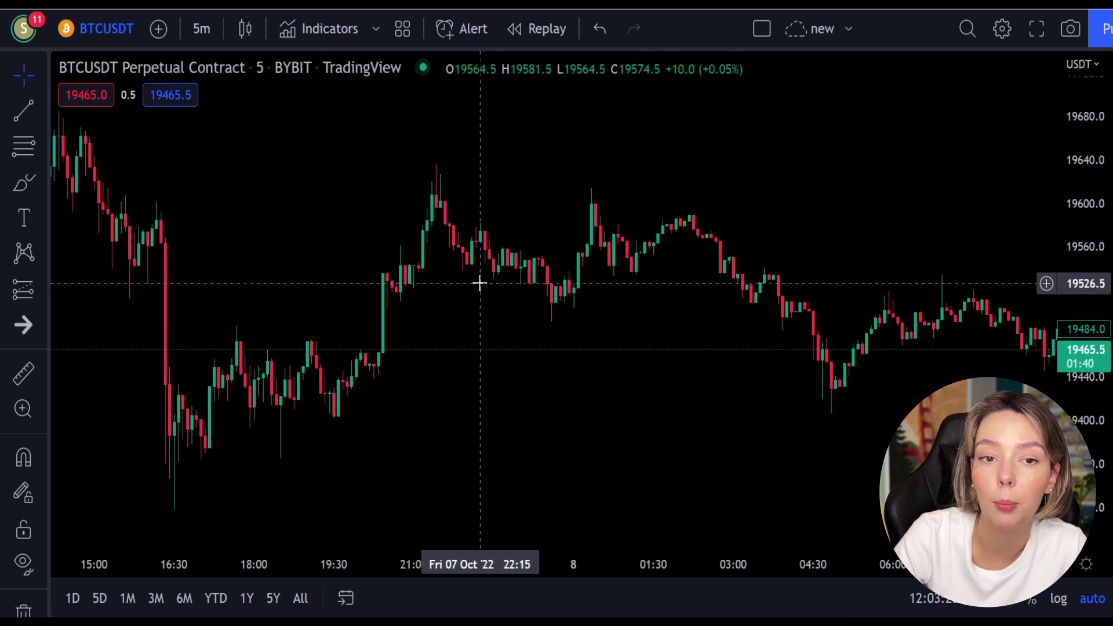
{"action": "left_click_drag", "start_coordinate": [310, 238], "coordinate": [626, 356]}
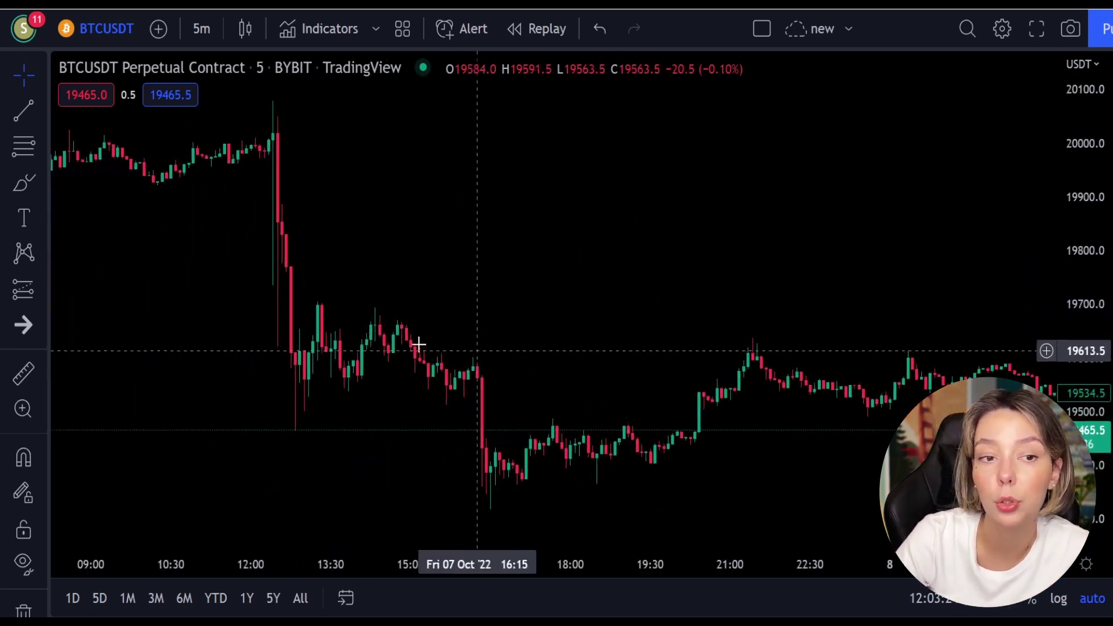
{"action": "left_click_drag", "start_coordinate": [226, 302], "coordinate": [686, 453]}
{"action": "left_click_drag", "start_coordinate": [281, 268], "coordinate": [536, 379]}
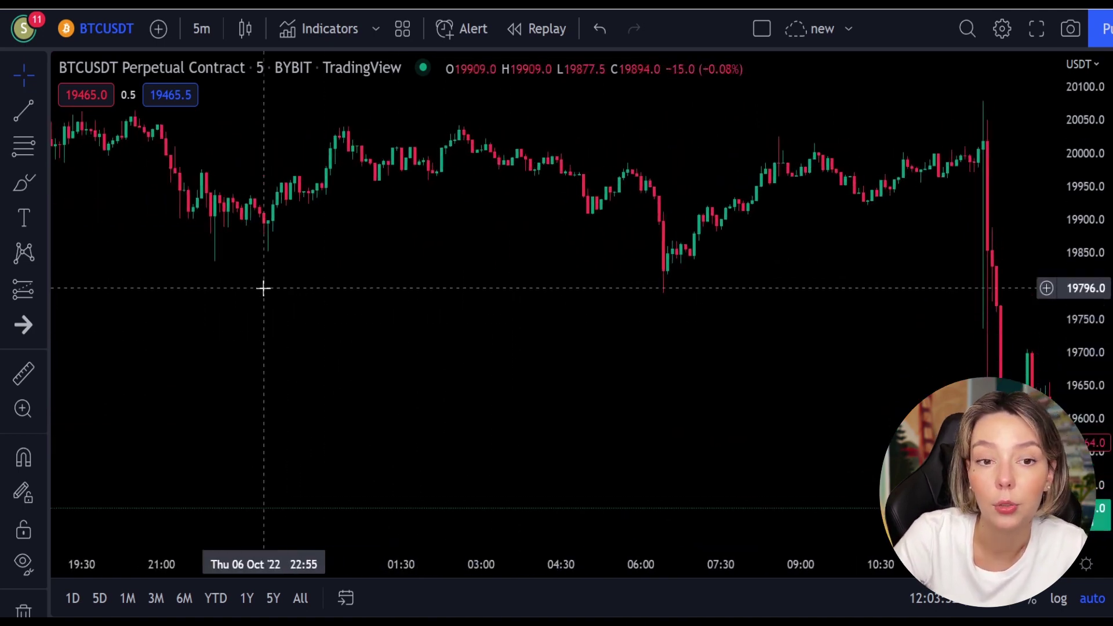
{"action": "left_click_drag", "start_coordinate": [273, 288], "coordinate": [509, 356]}
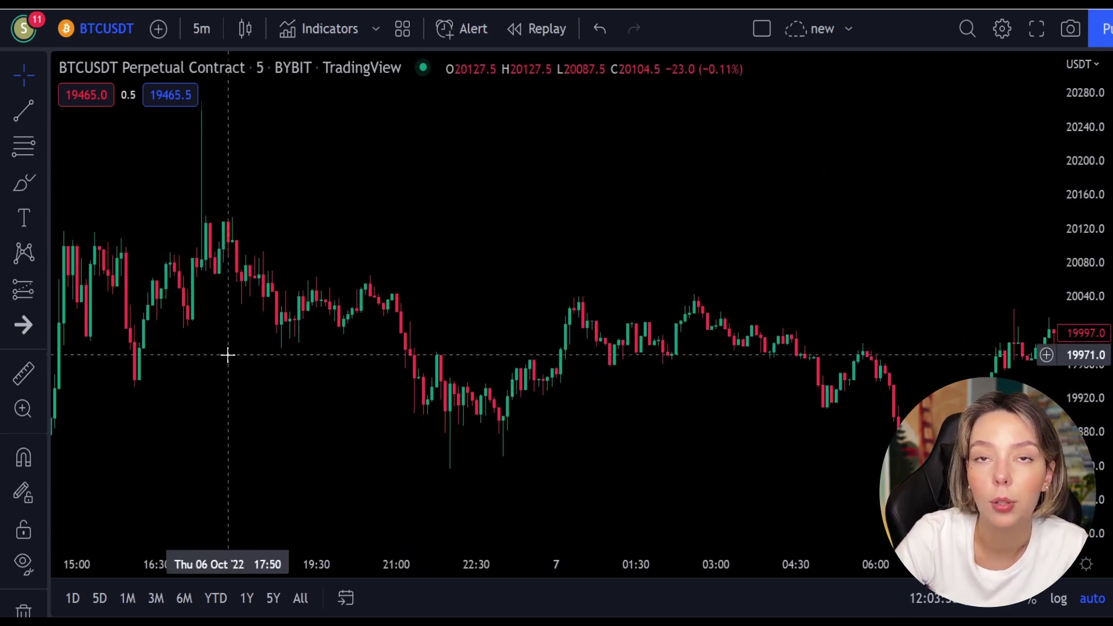
{"action": "left_click_drag", "start_coordinate": [228, 354], "coordinate": [547, 430]}
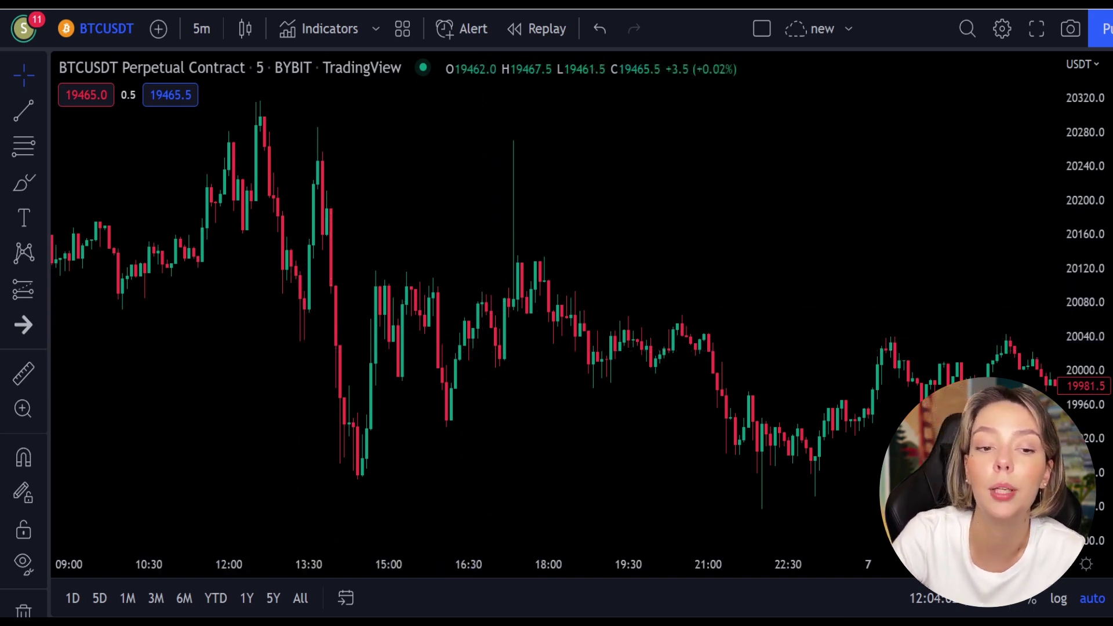
- Search 'la rsi' and add the Laguerre RSI indicator to the chart
{"action": "left_click", "coordinate": [325, 30]}
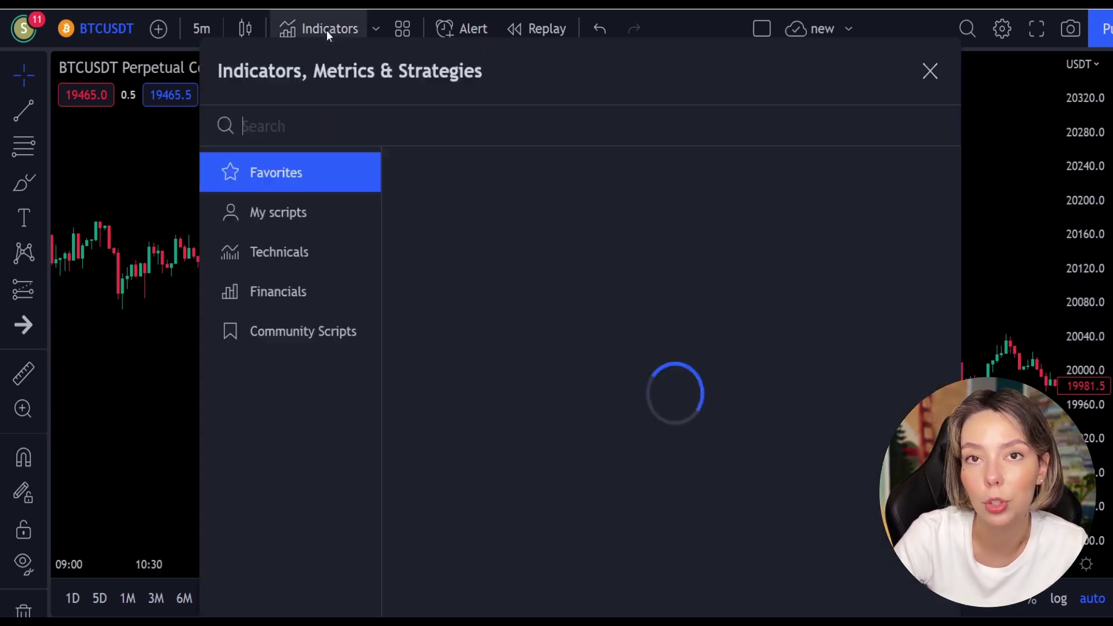
{"action": "type", "text": "la rsi"}
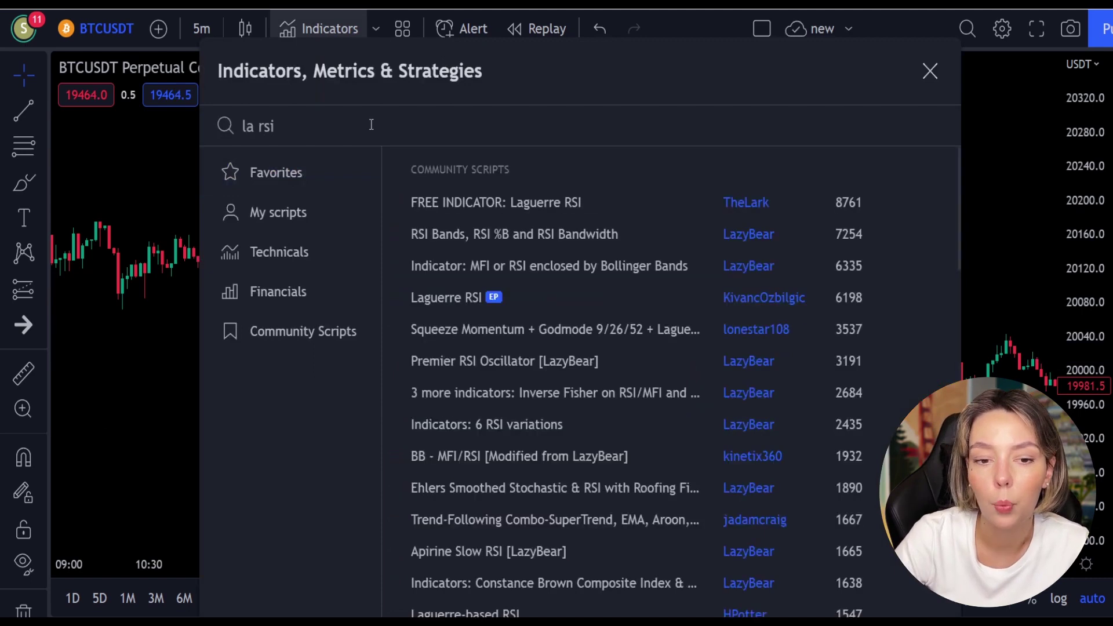
{"action": "left_click", "coordinate": [452, 297]}
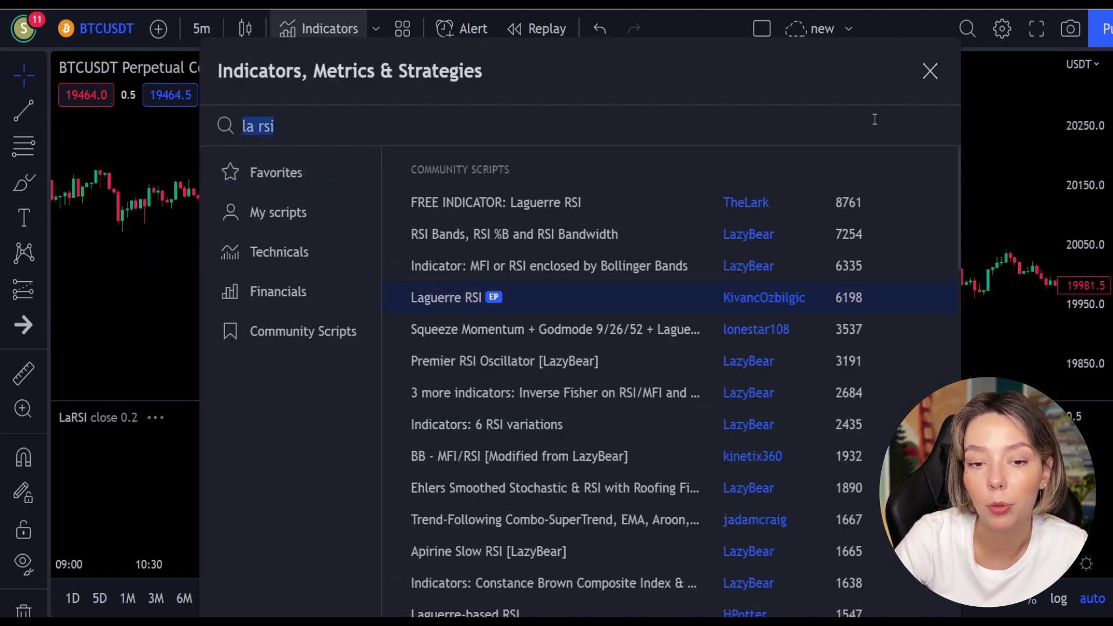
{"action": "left_click", "coordinate": [932, 72]}
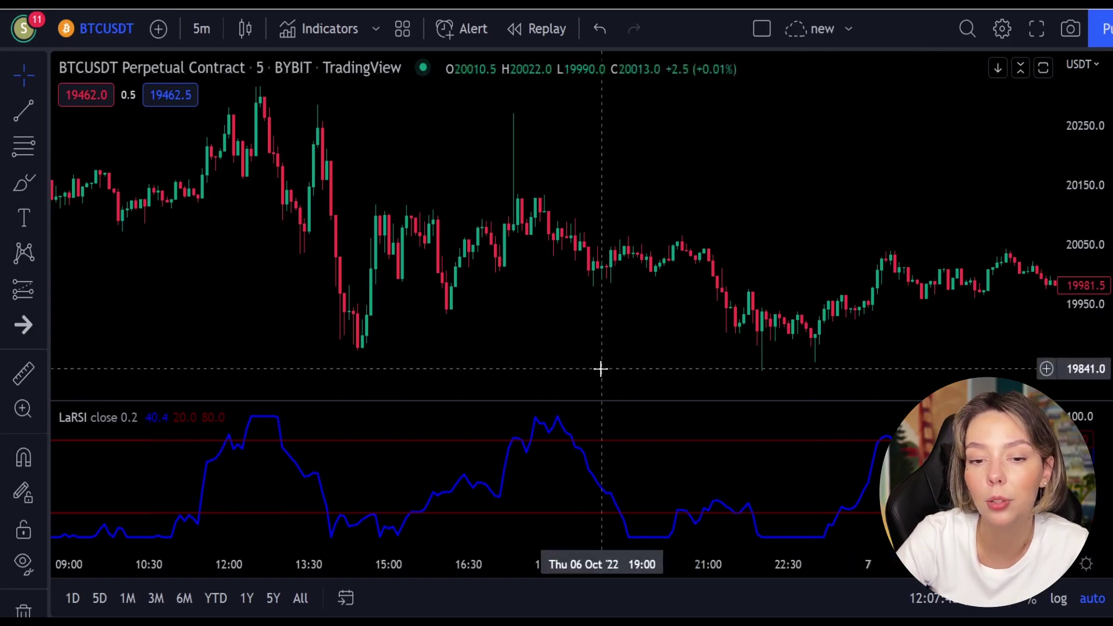
- Add the SuperTrend+ indicator and review its earlier trend changes
{"action": "left_click", "coordinate": [328, 28]}
{"action": "type", "text": "supertrend+"}
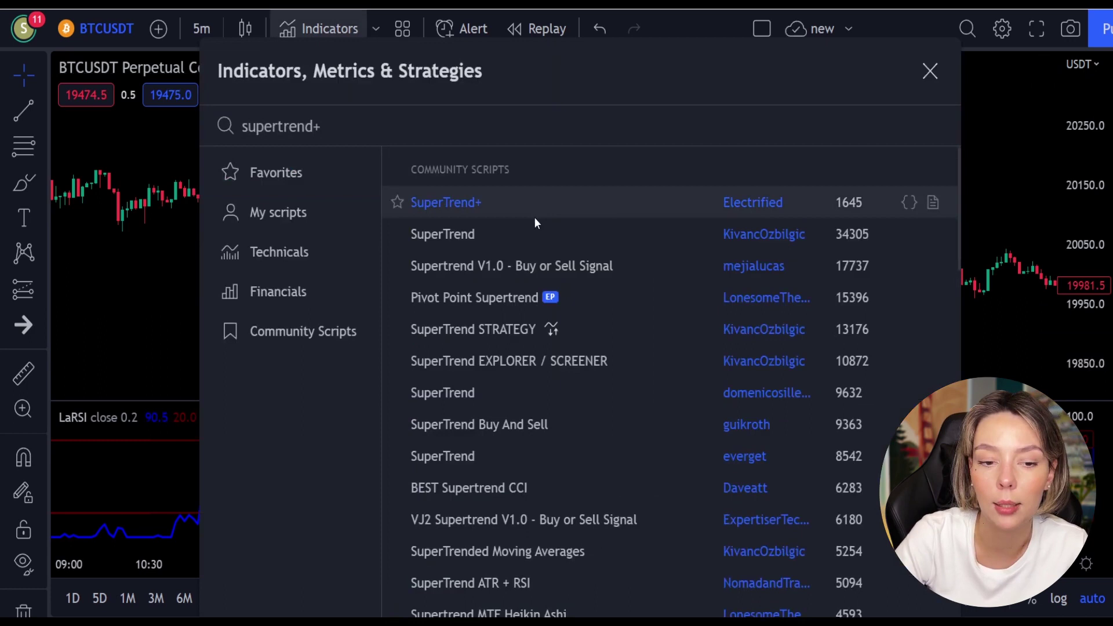
{"action": "left_click", "coordinate": [527, 206]}
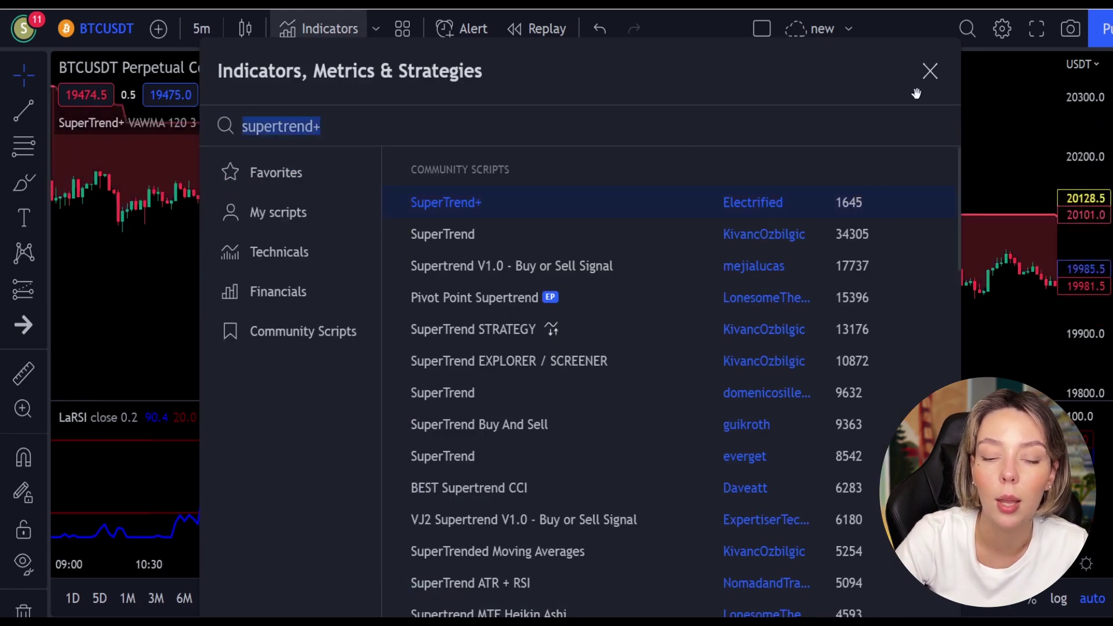
{"action": "left_click", "coordinate": [930, 72]}
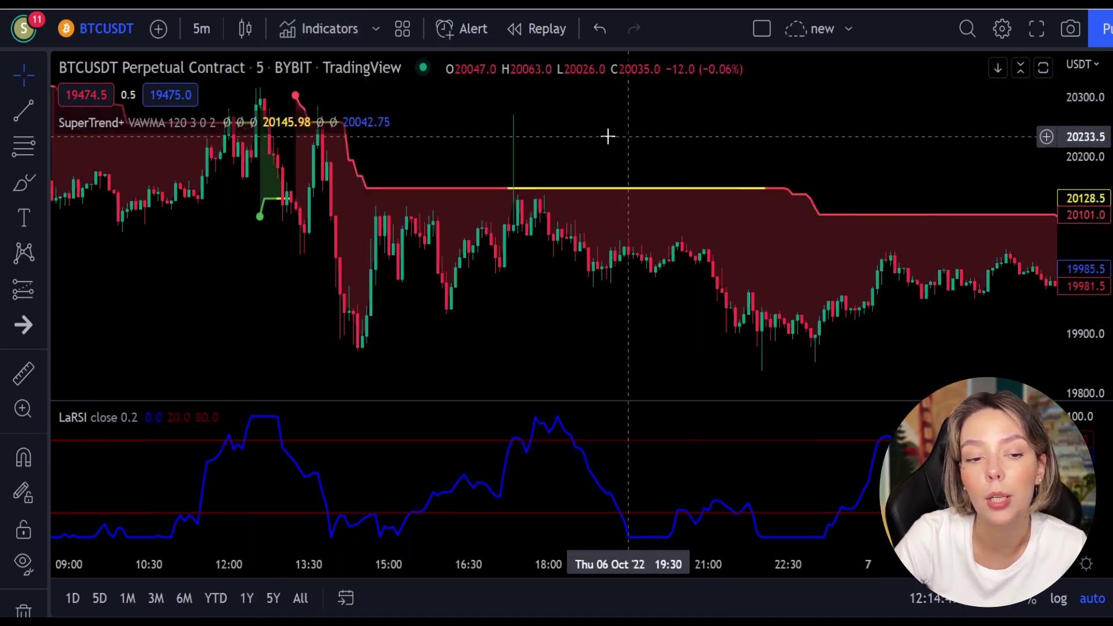
{"action": "left_click_drag", "start_coordinate": [549, 138], "coordinate": [815, 229]}
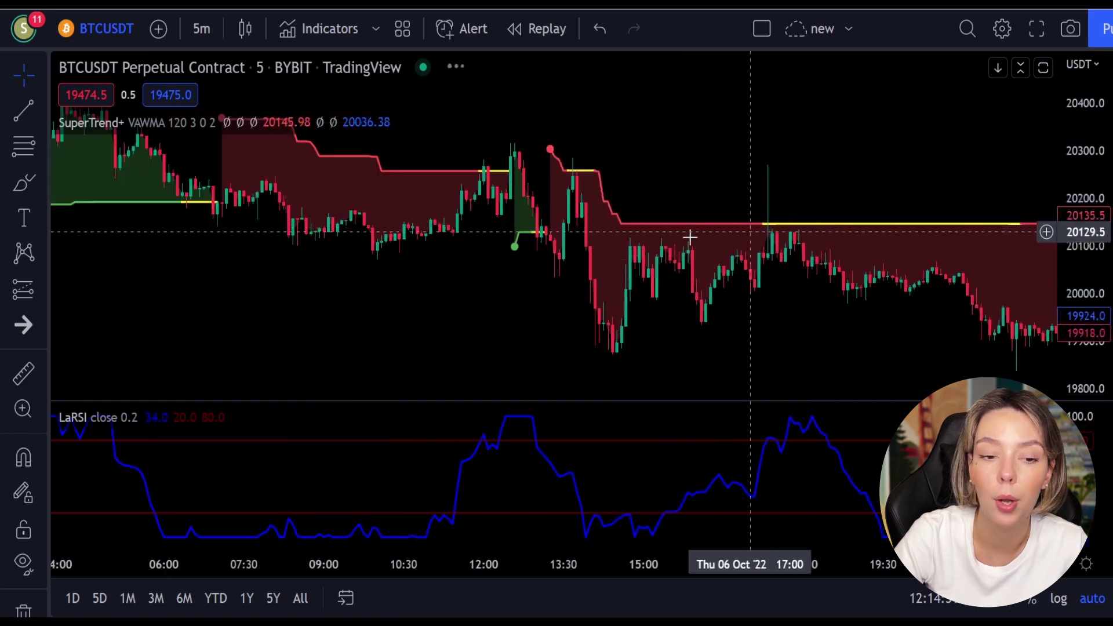
{"action": "left_click_drag", "start_coordinate": [357, 261], "coordinate": [777, 350]}
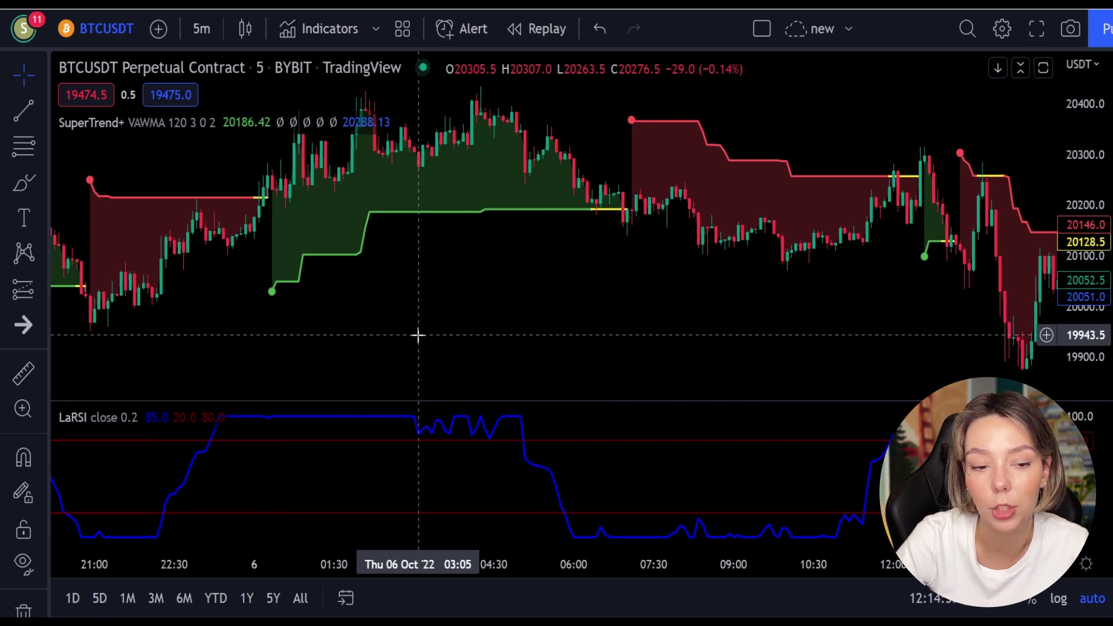
{"action": "left_click_drag", "start_coordinate": [428, 330], "coordinate": [571, 345]}
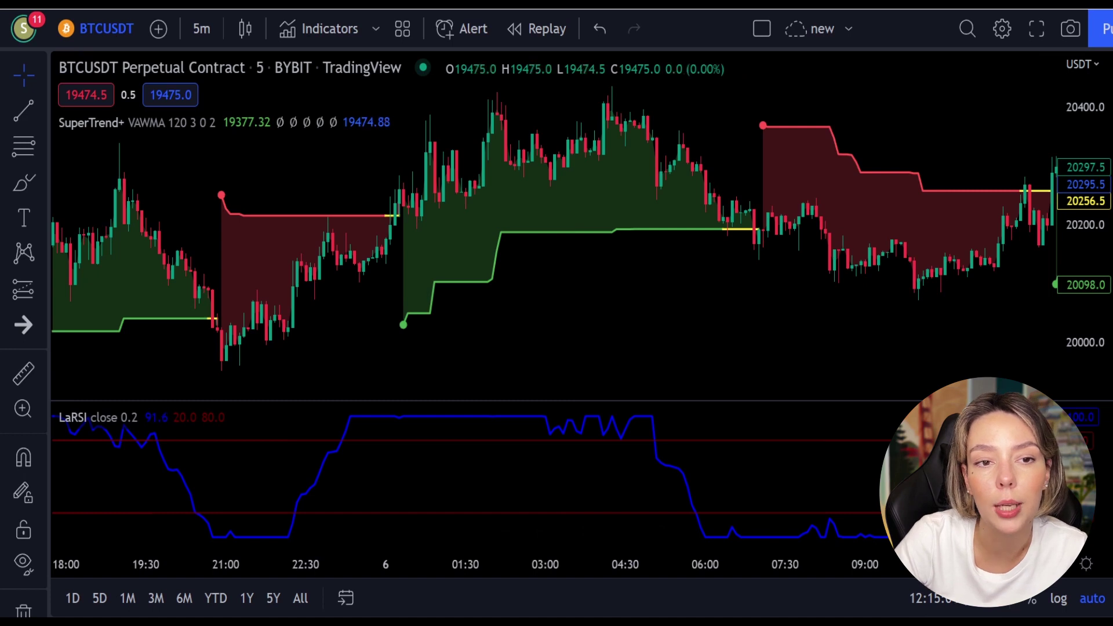
- Search 'waddah' and add the Waddah Attar Explosion V2 [SHK] indicator
{"action": "left_click", "coordinate": [308, 25]}
{"action": "type", "text": "waddag"}
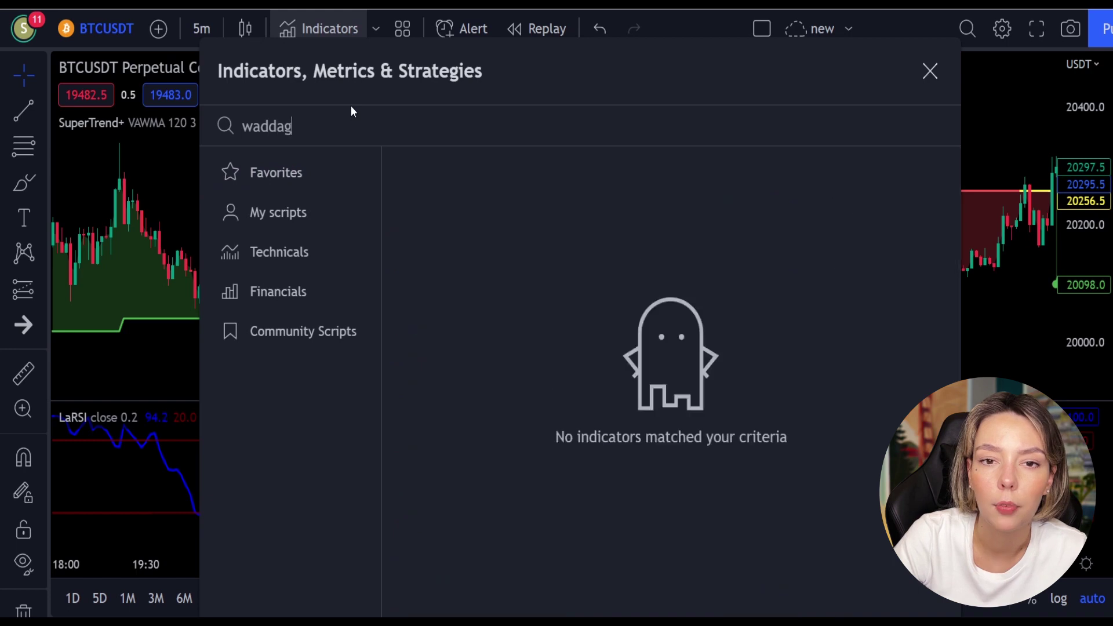
{"action": "key", "text": "BackSpace"}
{"action": "type", "text": "h"}
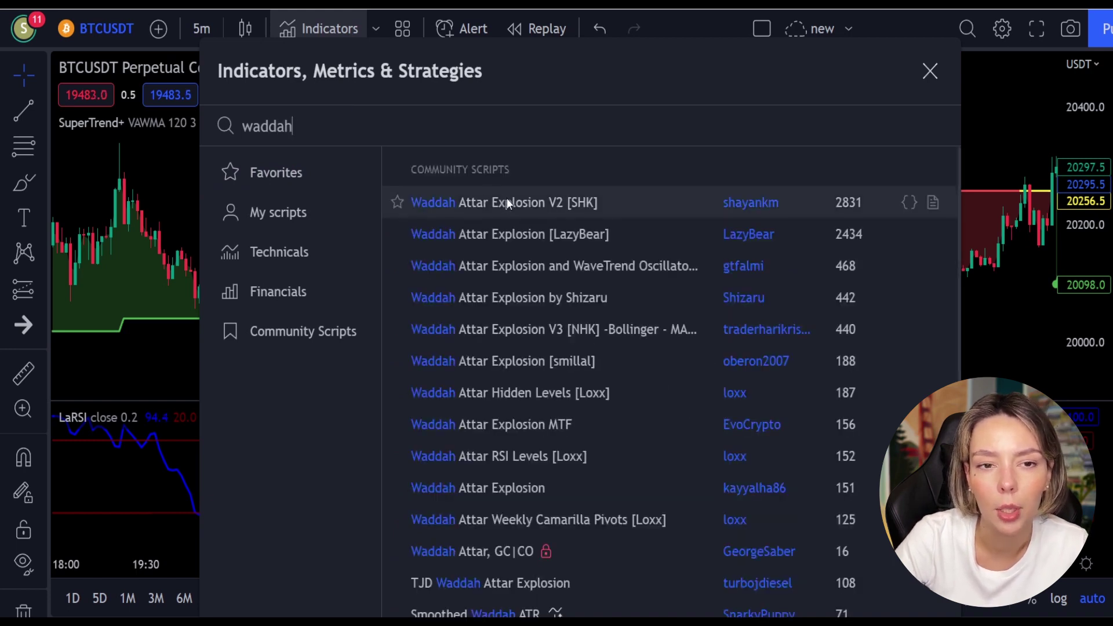
{"action": "left_click", "coordinate": [520, 201]}
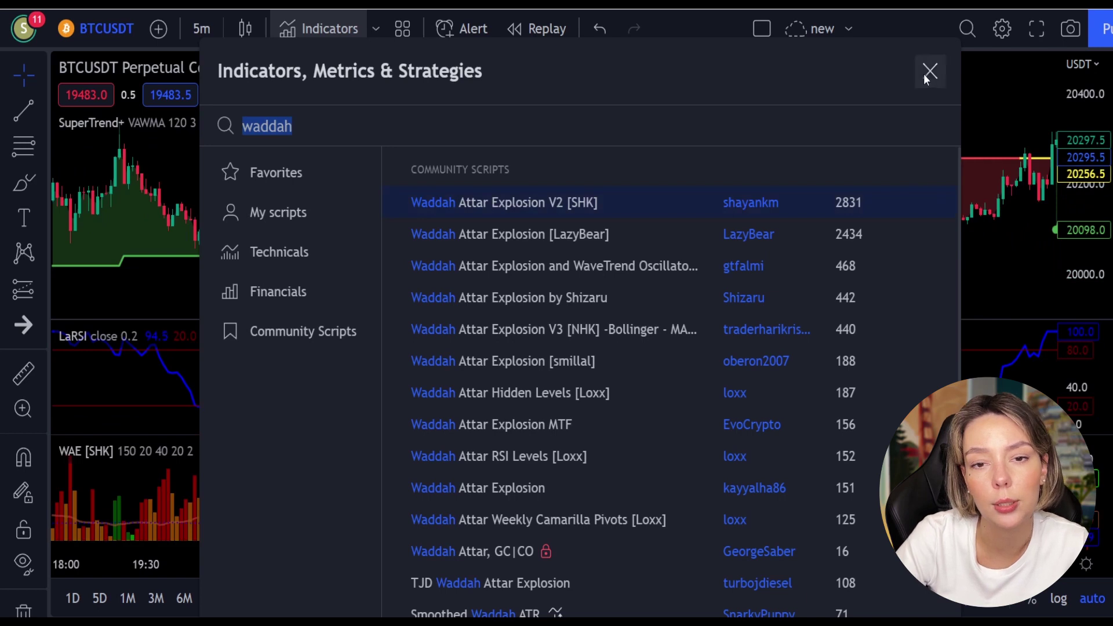
{"action": "left_click", "coordinate": [929, 71]}
{"action": "mouse_move", "coordinate": [221, 123]}
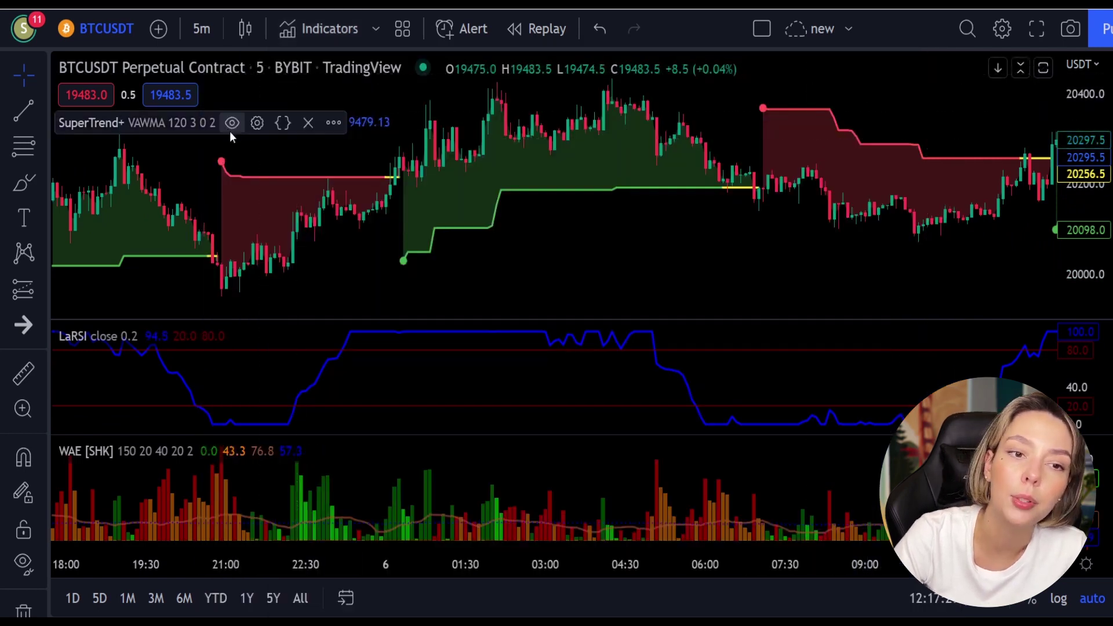
{"action": "left_click", "coordinate": [257, 123]}
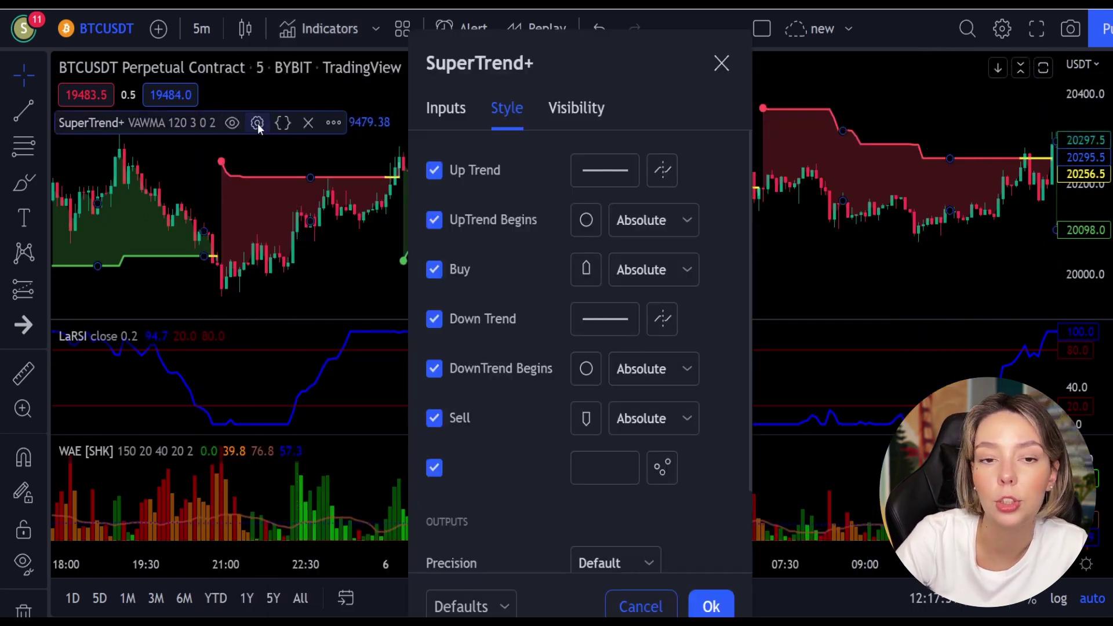
{"action": "left_click", "coordinate": [447, 109]}
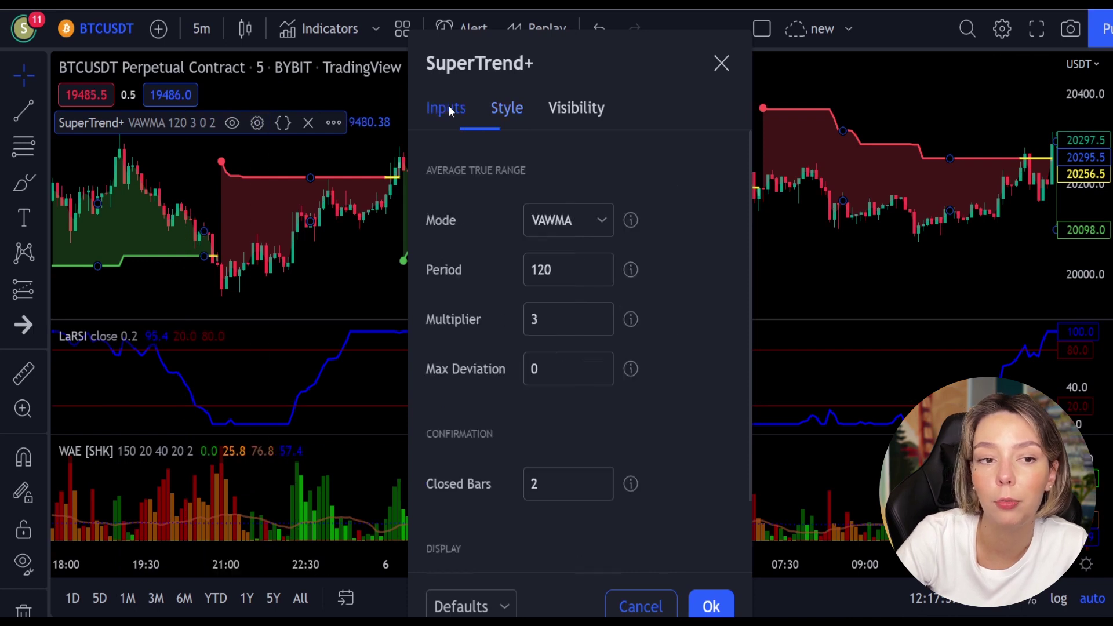
{"action": "left_click", "coordinate": [602, 312]}
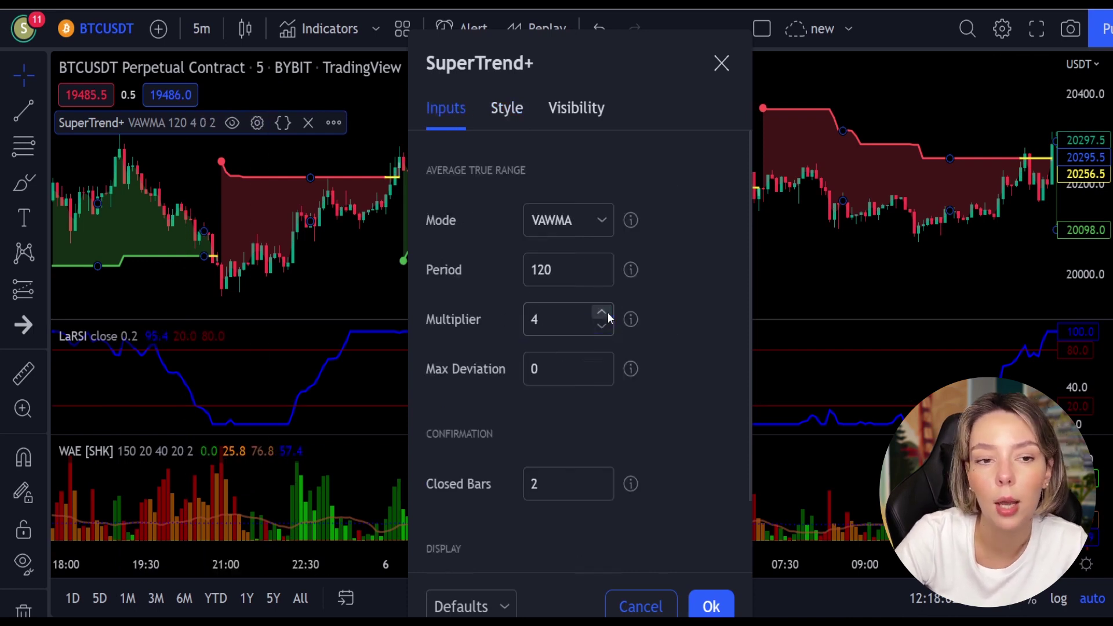
{"action": "key", "text": "Return"}
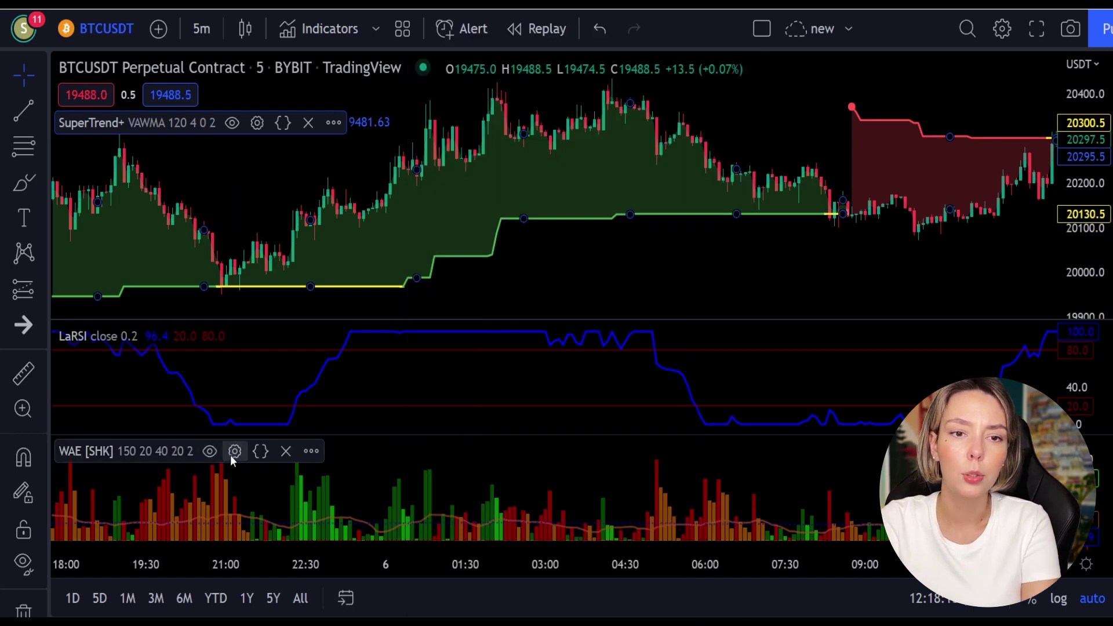
{"action": "left_click", "coordinate": [231, 453]}
{"action": "left_click", "coordinate": [507, 190]}
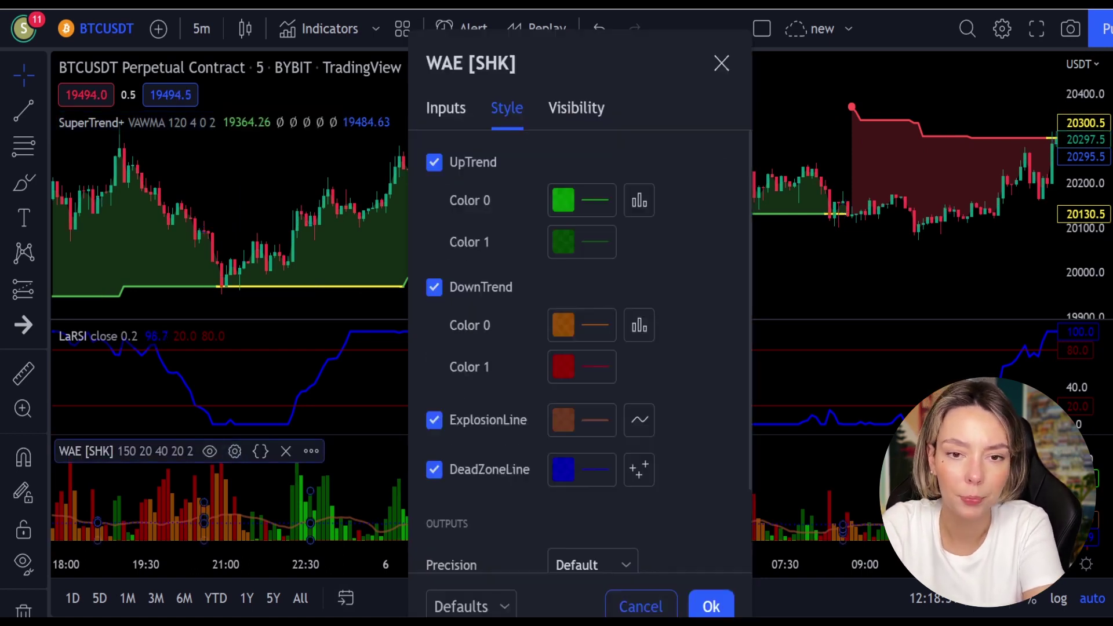
{"action": "scroll", "coordinate": [437, 425], "scroll_direction": "down", "scroll_amount": 1}
{"action": "left_click", "coordinate": [435, 424]}
{"action": "left_click", "coordinate": [568, 382]}
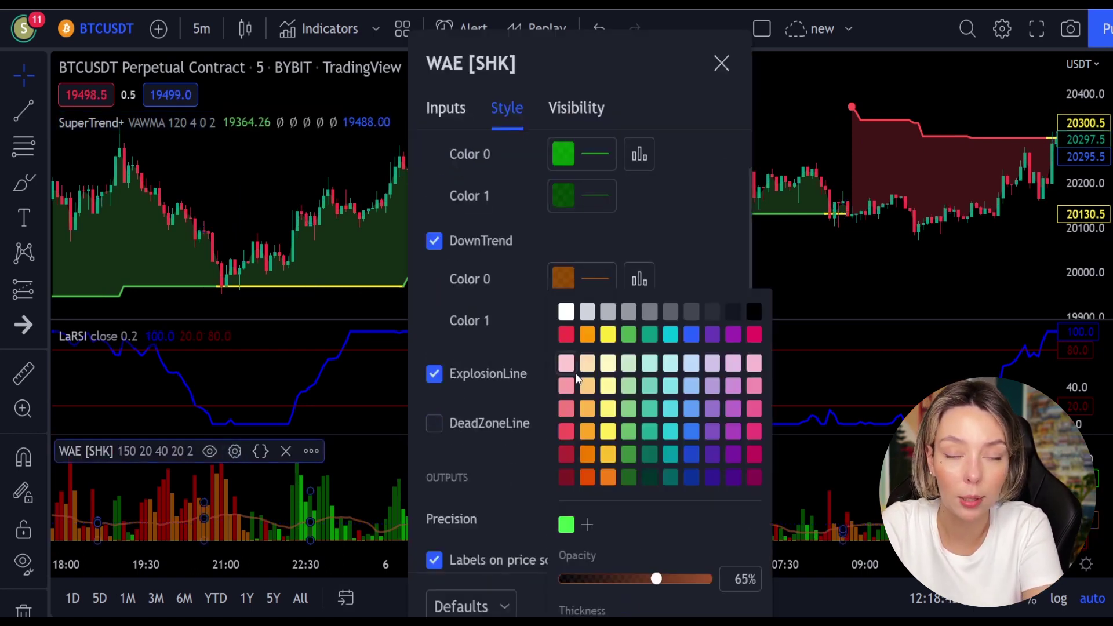
{"action": "left_click", "coordinate": [566, 313]}
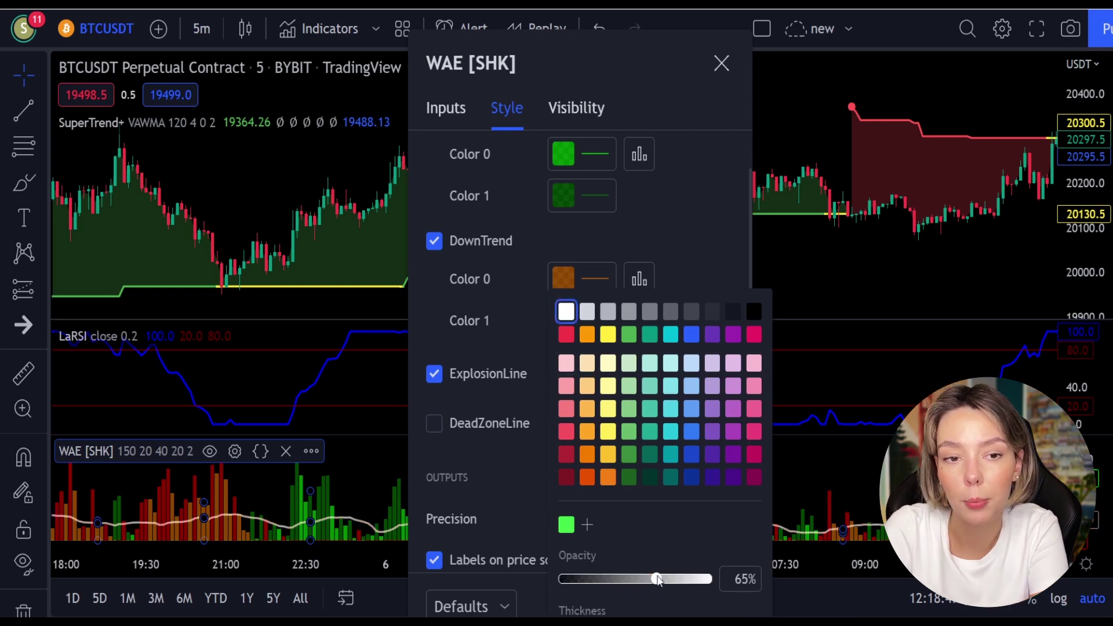
{"action": "left_click_drag", "start_coordinate": [656, 581], "coordinate": [725, 584]}
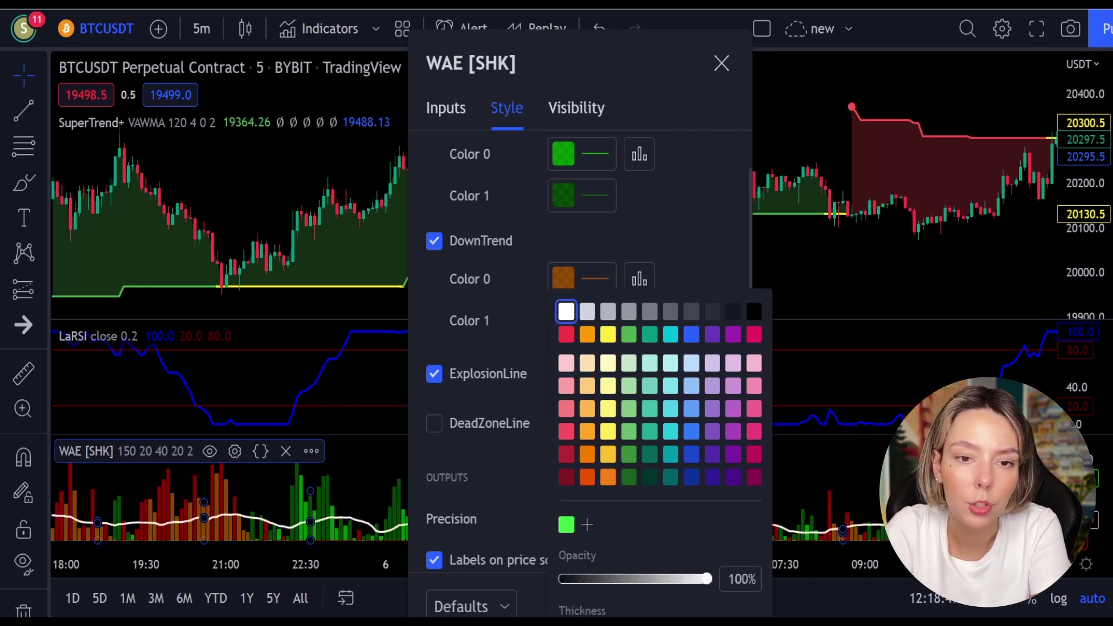
{"action": "left_click", "coordinate": [532, 503]}
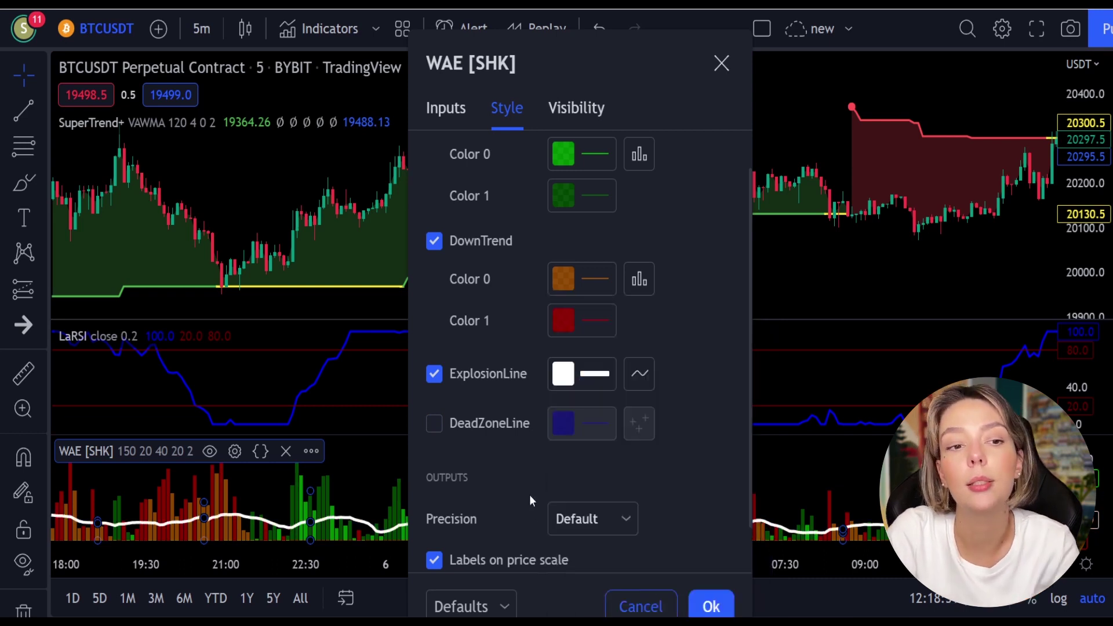
{"action": "left_click", "coordinate": [711, 605]}
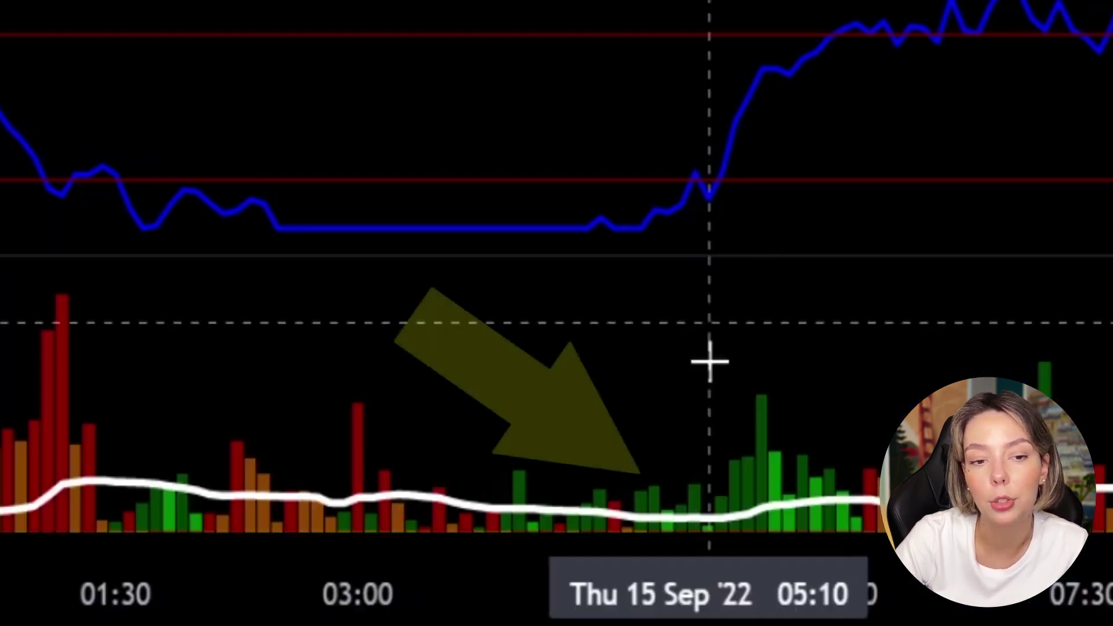
- Switch from the TradingView chart to the Bybit exchange homepage
{"action": "mouse_move", "coordinate": [618, 531]}
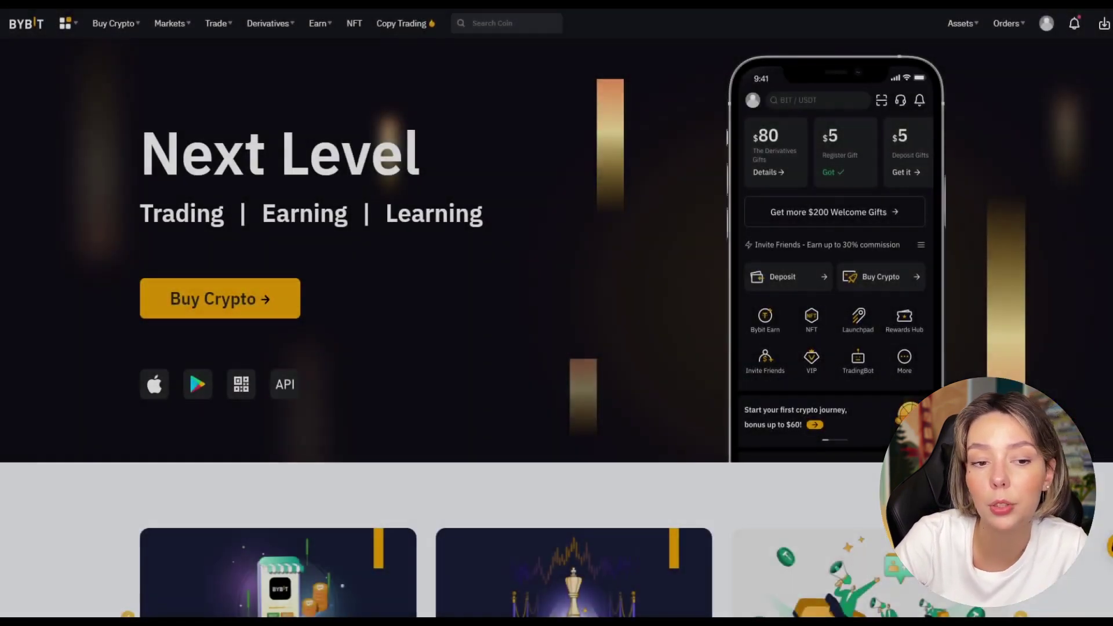
- Browse the Bybit homepage and derivatives contract list, then close the list
{"action": "scroll", "coordinate": [623, 165], "scroll_direction": "down", "scroll_amount": 6}
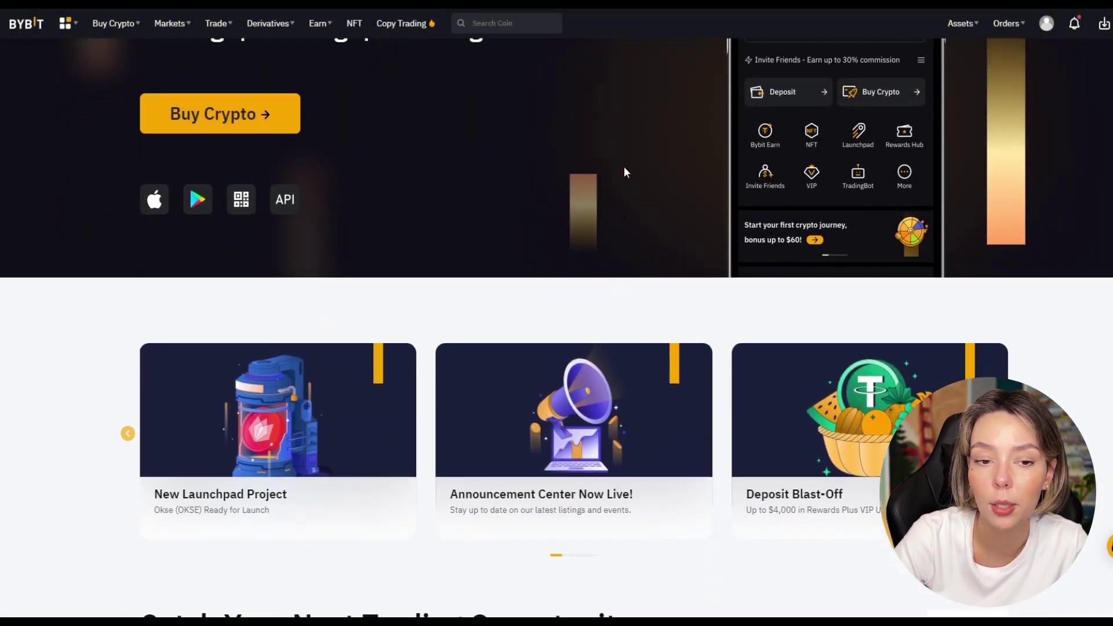
{"action": "scroll", "coordinate": [979, 286], "scroll_direction": "down", "scroll_amount": 12}
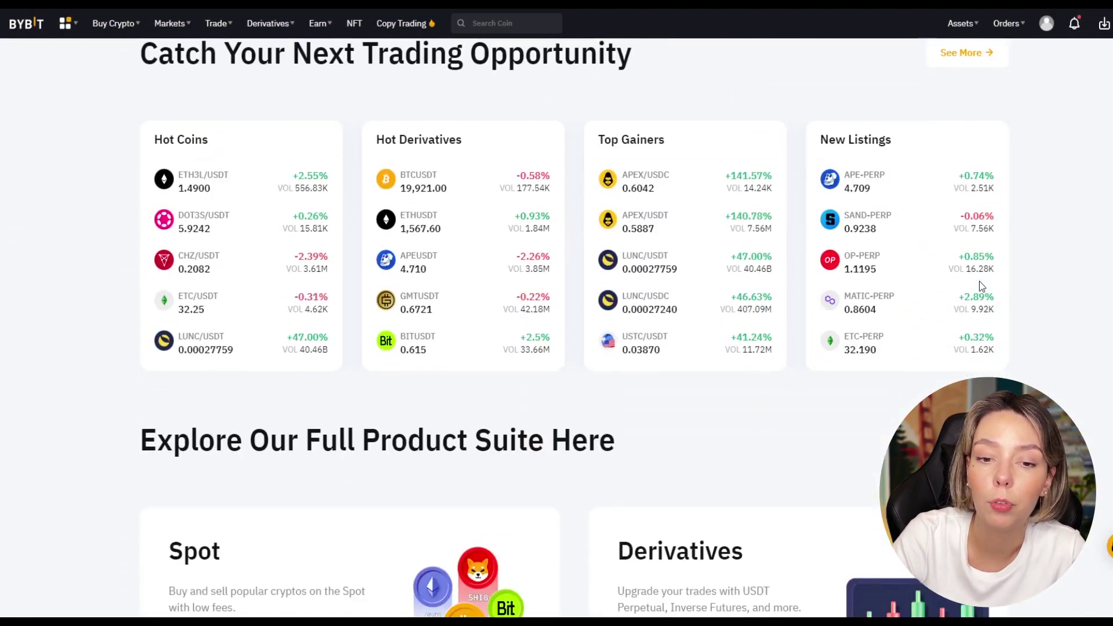
{"action": "scroll", "coordinate": [979, 287], "scroll_direction": "up", "scroll_amount": 18}
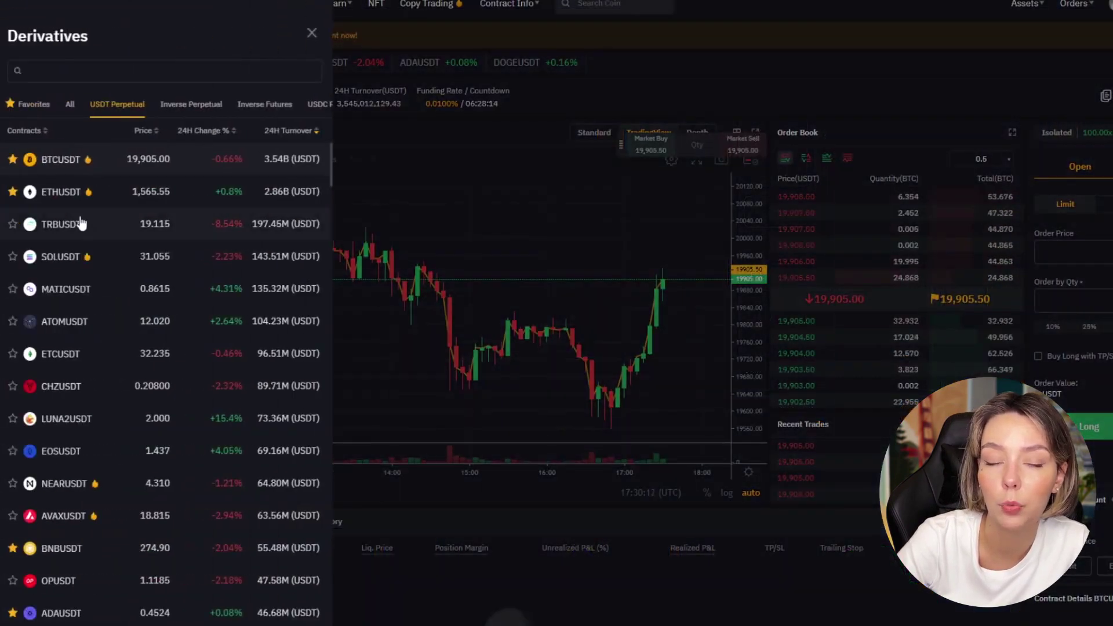
{"action": "scroll", "coordinate": [93, 277], "scroll_direction": "down", "scroll_amount": 20}
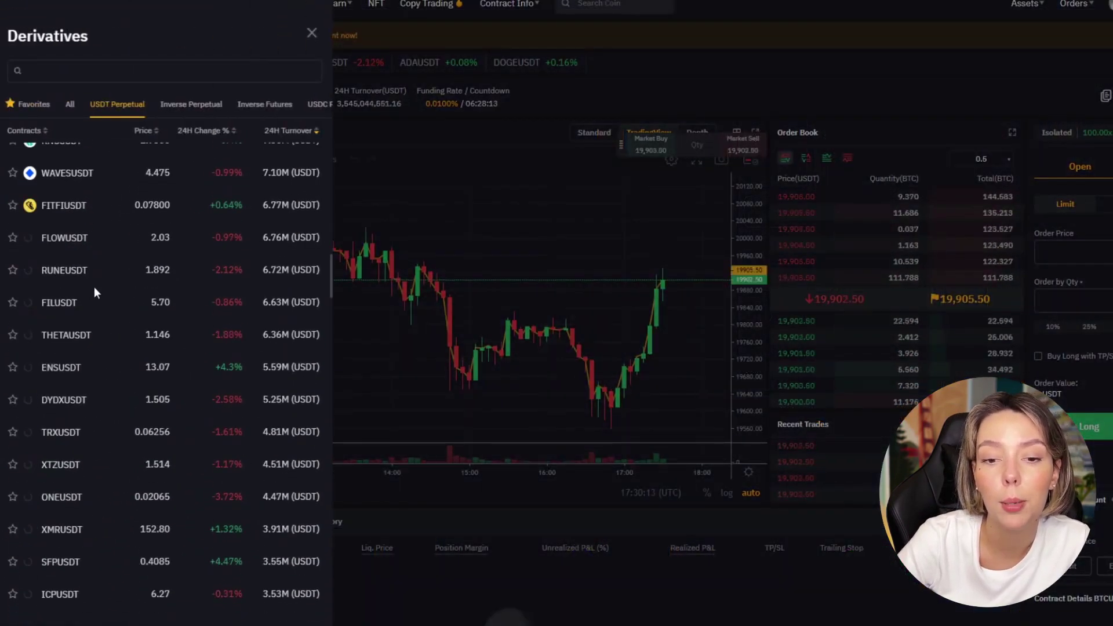
{"action": "scroll", "coordinate": [98, 289], "scroll_direction": "down", "scroll_amount": 15}
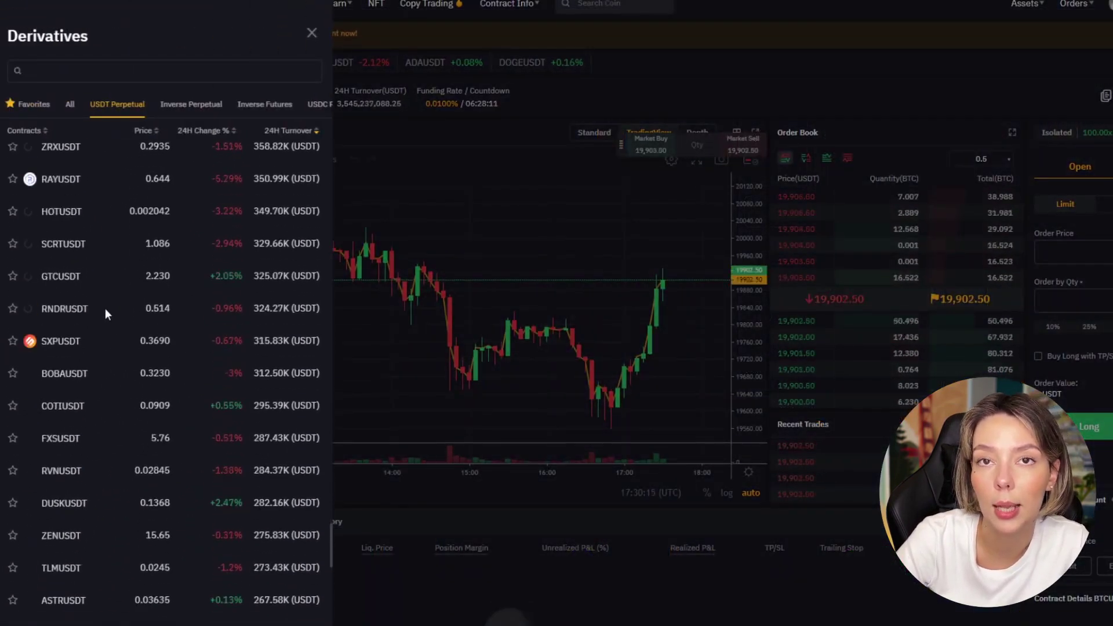
{"action": "left_click", "coordinate": [502, 194]}
- Open Margin Mode and read the $4,000 Deposit Blast-Off bonus page
{"action": "left_click", "coordinate": [1108, 137]}
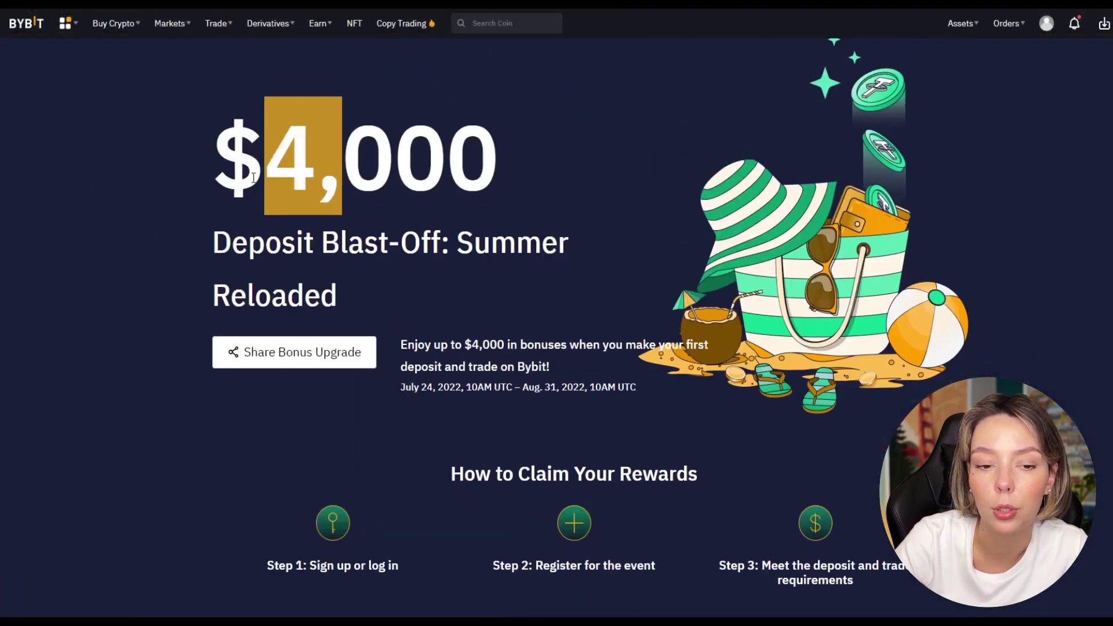
{"action": "left_click_drag", "start_coordinate": [475, 200], "coordinate": [551, 180]}
{"action": "left_click", "coordinate": [552, 181]}
{"action": "scroll", "coordinate": [645, 289], "scroll_direction": "down", "scroll_amount": 6}
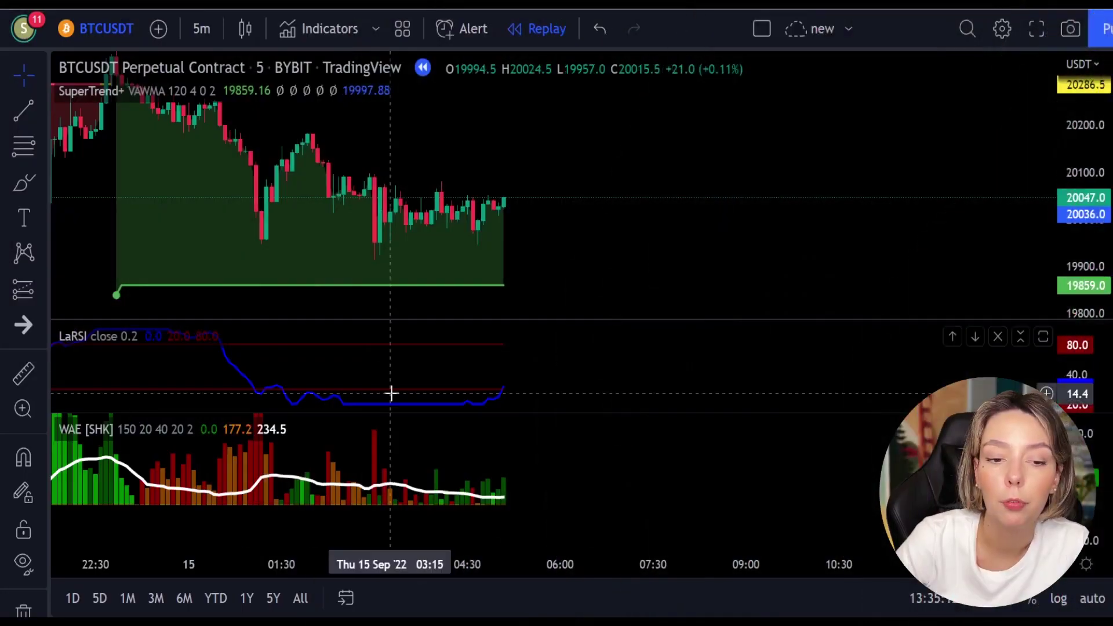
- Brush-circle the LaRSI upturn and latest WAE bars, then undo both marks
{"action": "left_click", "coordinate": [15, 180]}
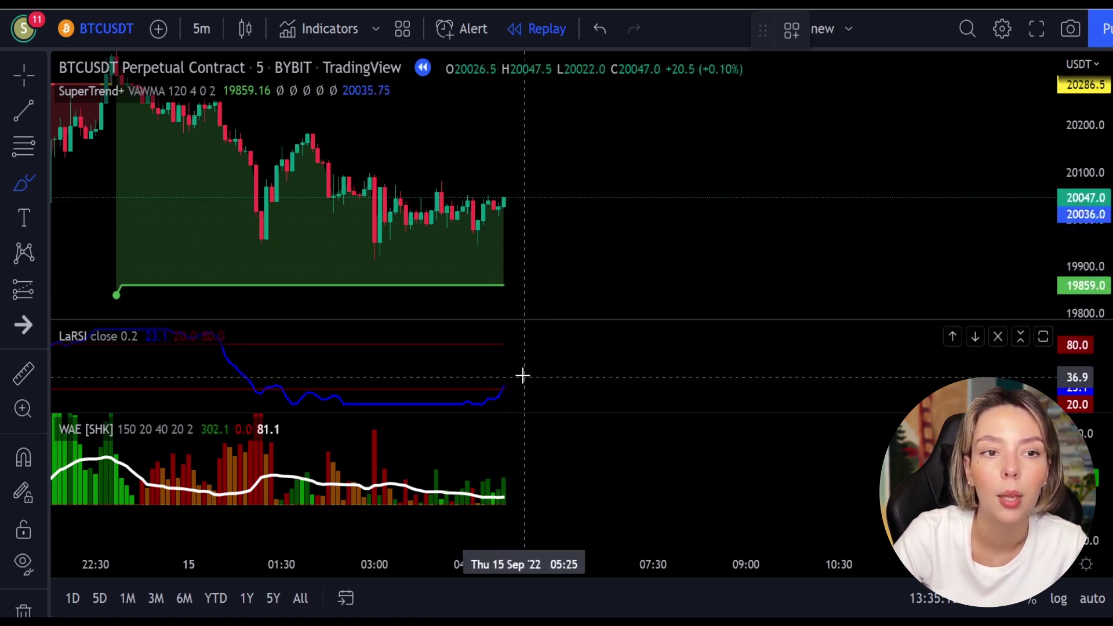
{"action": "mouse_move", "coordinate": [518, 379]}
{"action": "left_mouse_down"}
{"action": "mouse_move", "coordinate": [504, 378]}
{"action": "mouse_move", "coordinate": [519, 390]}
{"action": "left_mouse_up"}
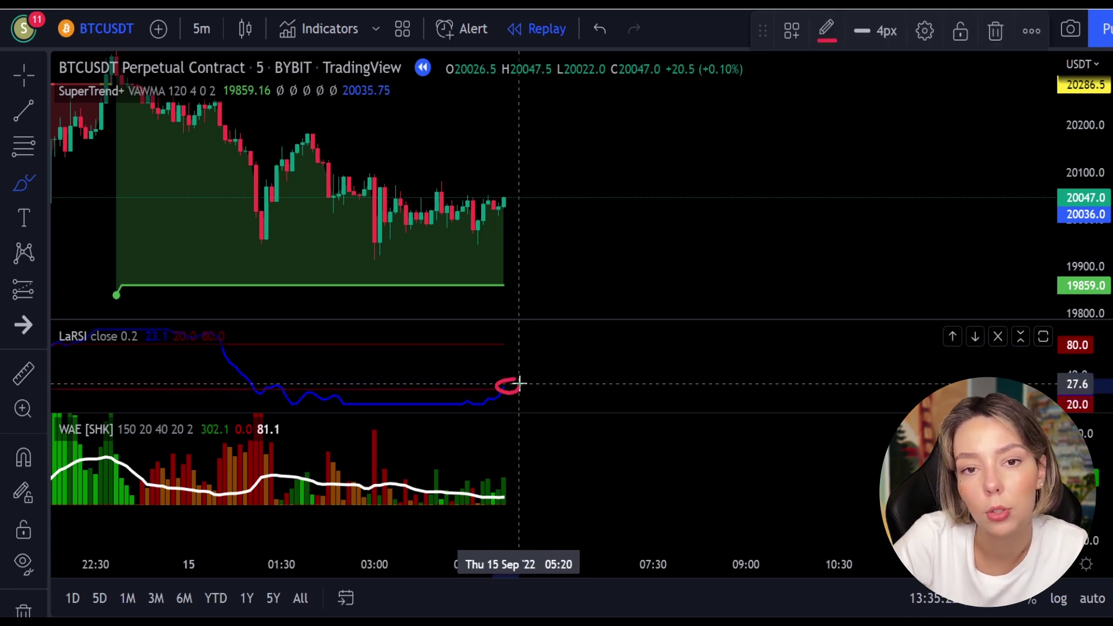
{"action": "mouse_move", "coordinate": [510, 455]}
{"action": "left_mouse_down"}
{"action": "mouse_move", "coordinate": [497, 464]}
{"action": "mouse_move", "coordinate": [511, 484]}
{"action": "left_mouse_up"}
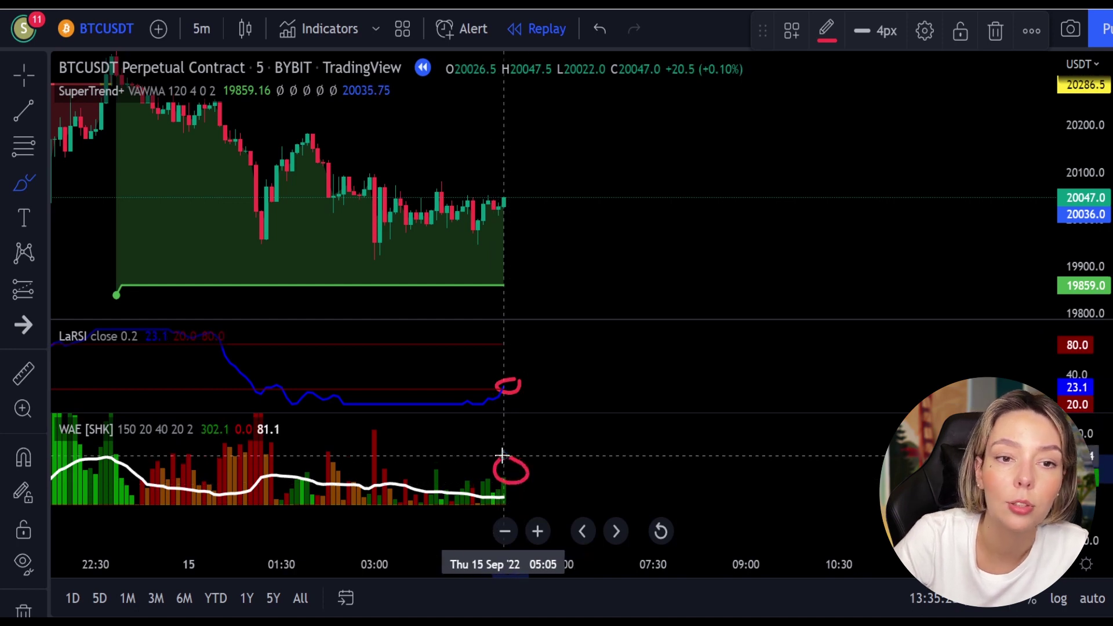
{"action": "key", "text": "ctrl+z"}
{"action": "key", "text": "ctrl+z"}
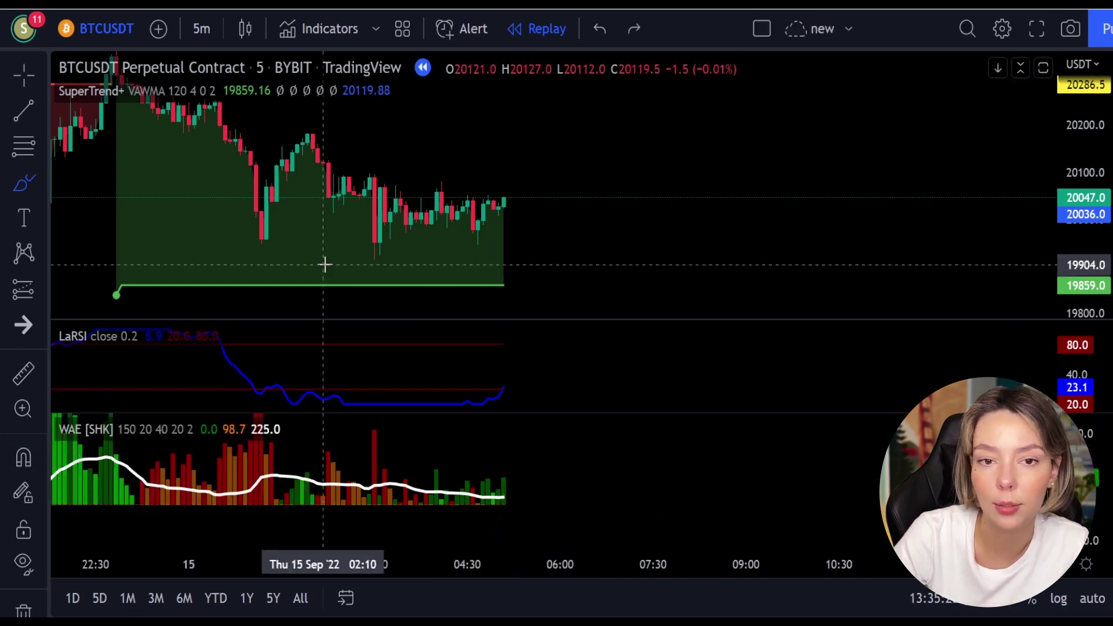
- Place a long position at the latest candle with a lower stop and higher target
{"action": "left_click", "coordinate": [23, 290]}
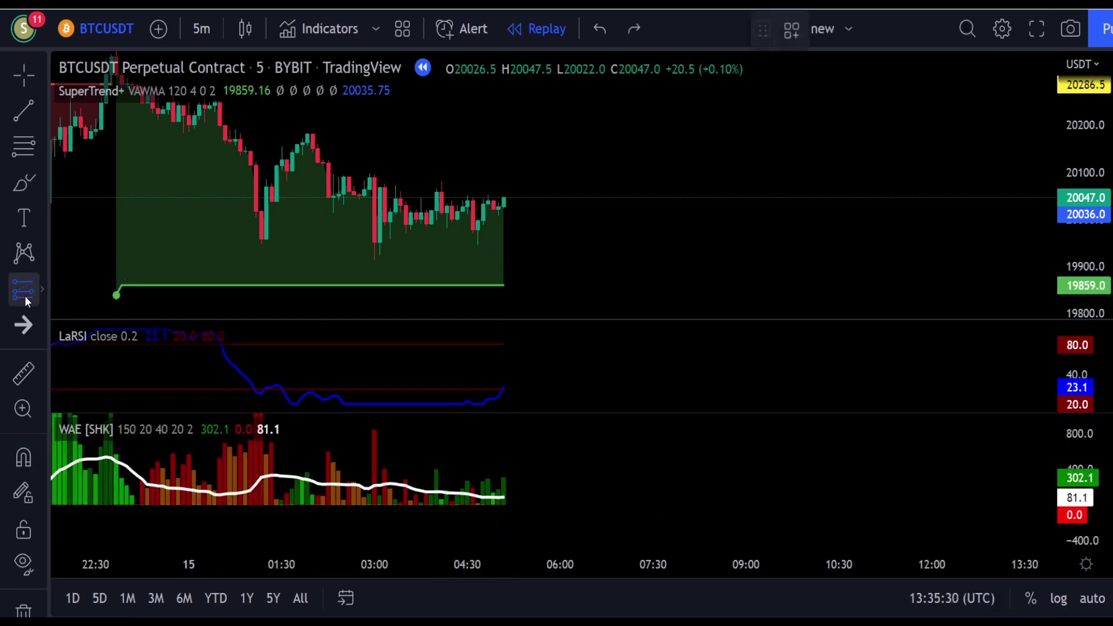
{"action": "left_click", "coordinate": [509, 198]}
{"action": "left_click_drag", "start_coordinate": [510, 241], "coordinate": [508, 263]}
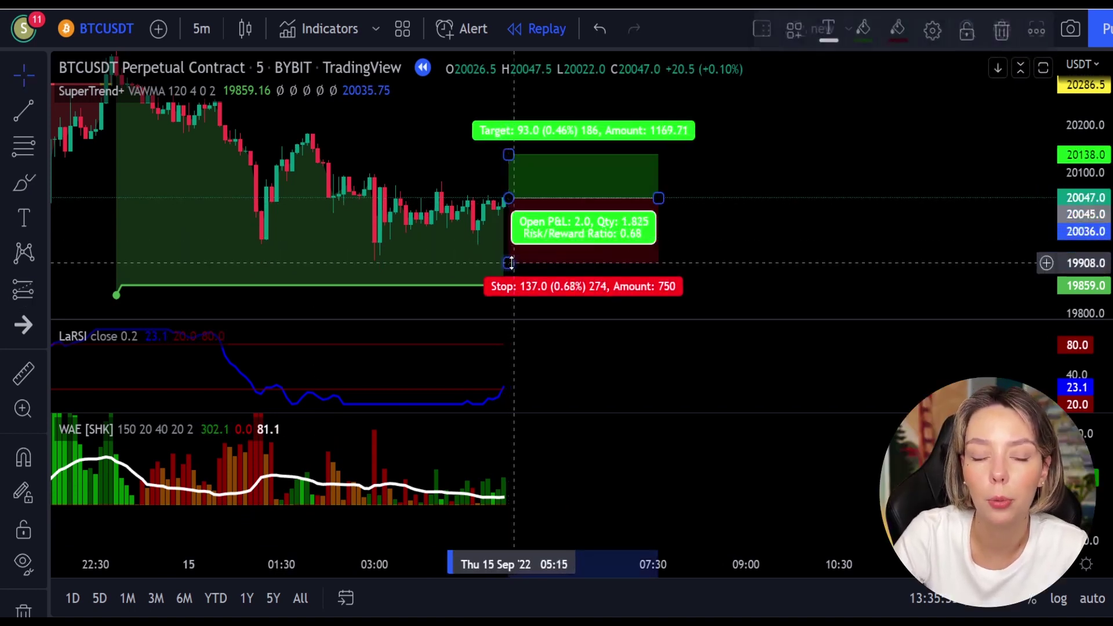
{"action": "left_click", "coordinate": [707, 182]}
{"action": "left_click_drag", "start_coordinate": [705, 199], "coordinate": [675, 224]}
{"action": "left_click", "coordinate": [608, 226]}
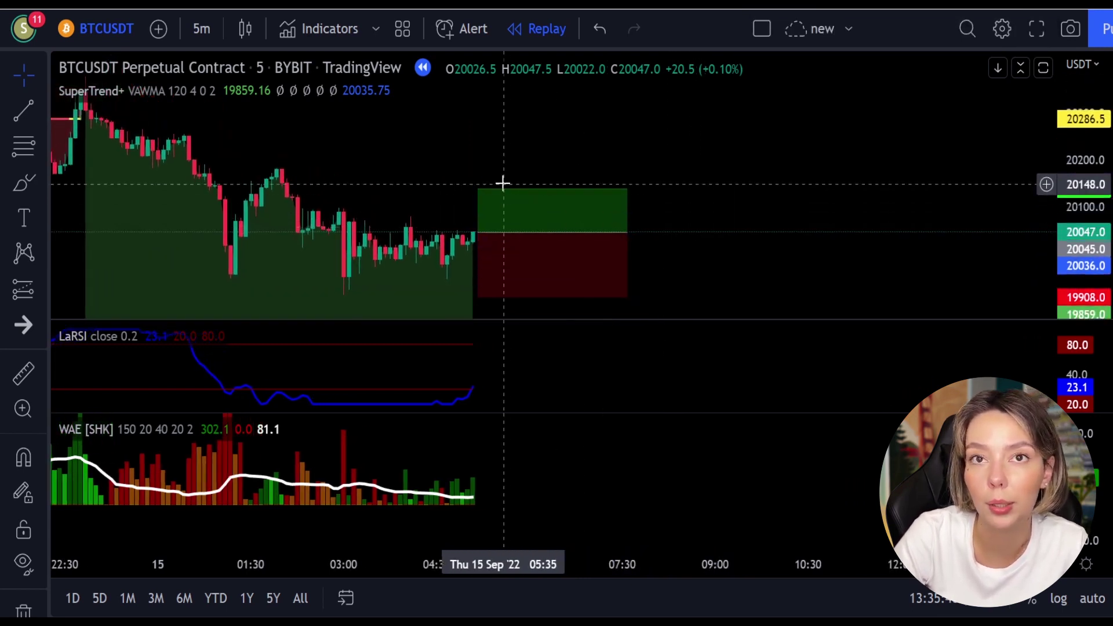
{"action": "left_click_drag", "start_coordinate": [475, 196], "coordinate": [484, 137]}
{"action": "left_click", "coordinate": [661, 149]}
- Replay bars through the long trade, check its result, and circle the Sep 14 setup
{"action": "key", "text": "shift+Down"}
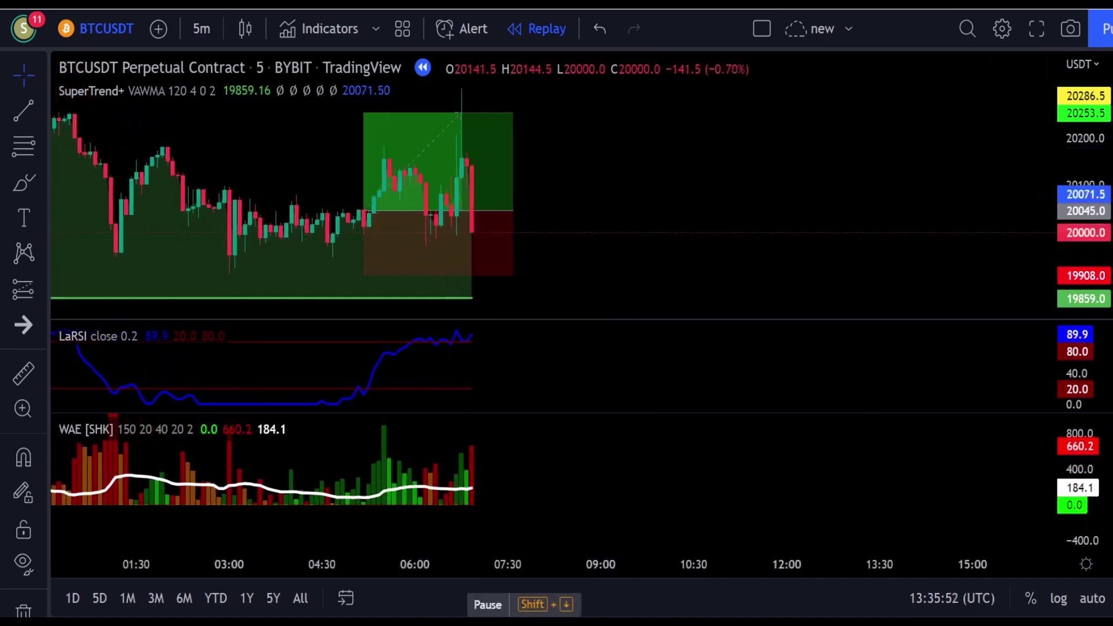
{"action": "key", "text": "shift+Down"}
{"action": "left_click", "coordinate": [467, 199]}
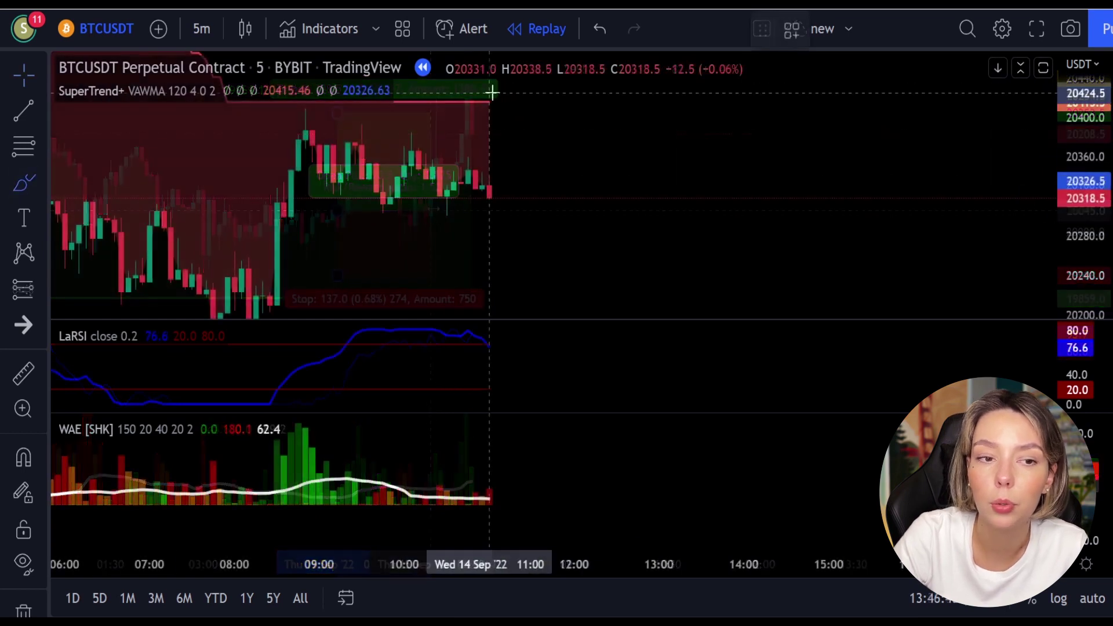
{"action": "mouse_move", "coordinate": [489, 92]}
{"action": "left_mouse_down"}
{"action": "mouse_move", "coordinate": [411, 139]}
{"action": "mouse_move", "coordinate": [546, 92]}
{"action": "mouse_move", "coordinate": [483, 100]}
{"action": "left_mouse_up"}
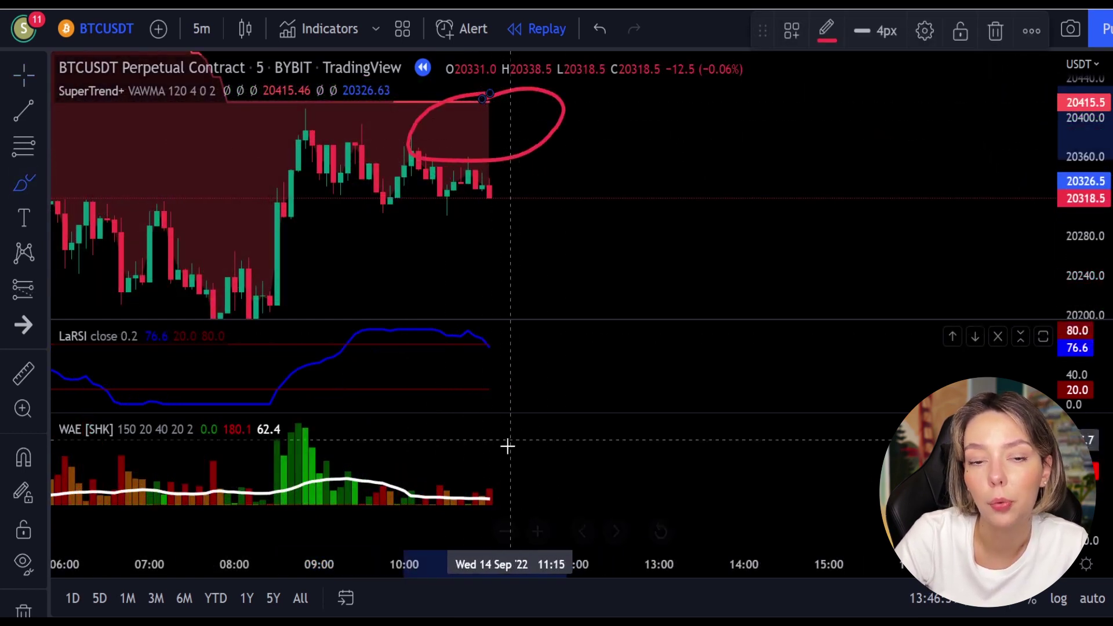
- Mark the WAE bars and LaRSI drop from overbought, then undo the marks
{"action": "mouse_move", "coordinate": [497, 466]}
{"action": "left_mouse_down"}
{"action": "mouse_move", "coordinate": [461, 469]}
{"action": "mouse_move", "coordinate": [472, 500]}
{"action": "mouse_move", "coordinate": [520, 486]}
{"action": "left_mouse_up"}
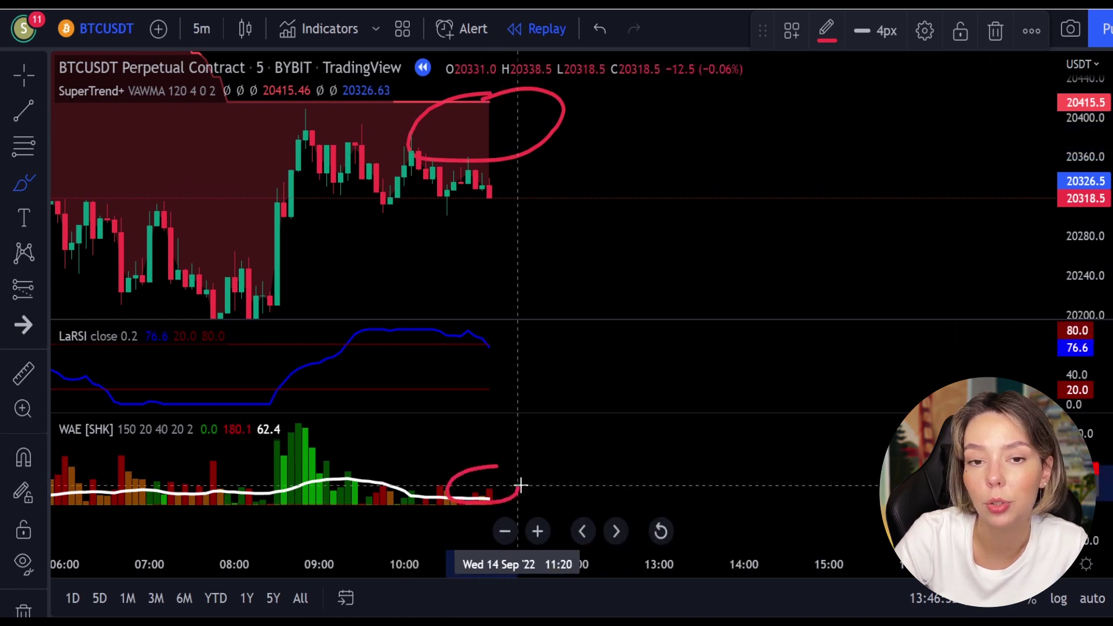
{"action": "mouse_move", "coordinate": [500, 337]}
{"action": "left_mouse_down"}
{"action": "mouse_move", "coordinate": [476, 347]}
{"action": "mouse_move", "coordinate": [498, 351]}
{"action": "left_mouse_up"}
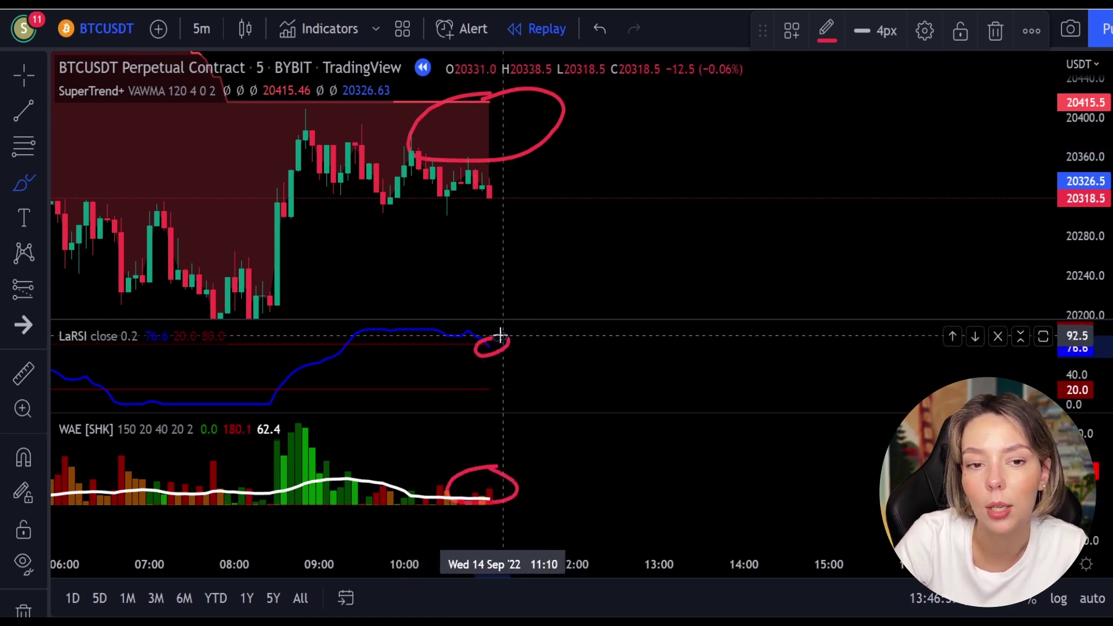
{"action": "key", "text": "ctrl+z"}
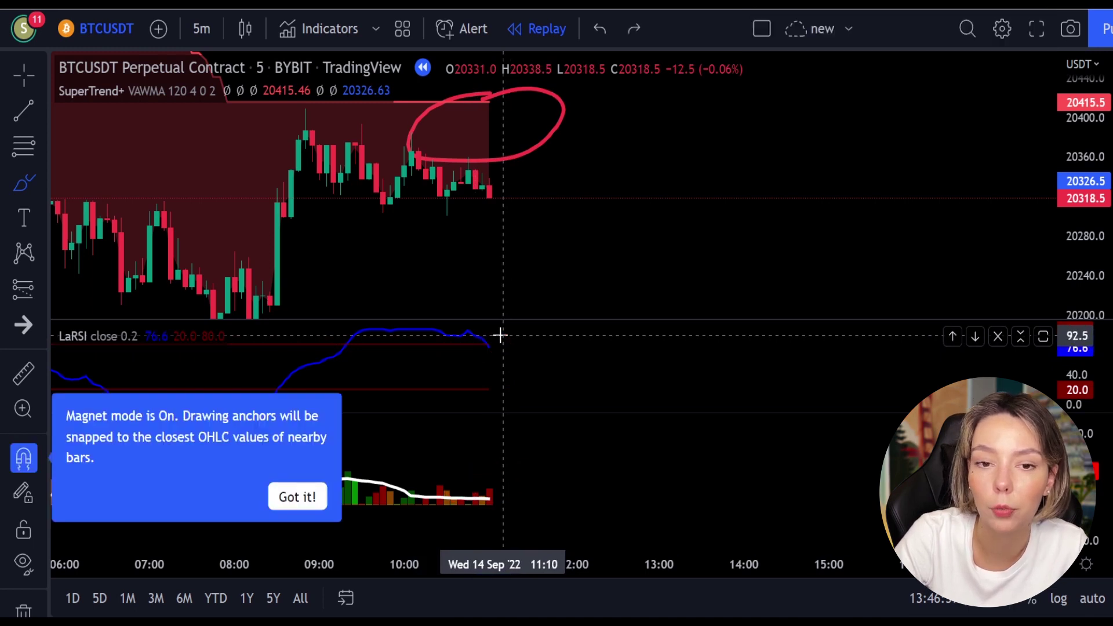
{"action": "key", "text": "ctrl+z"}
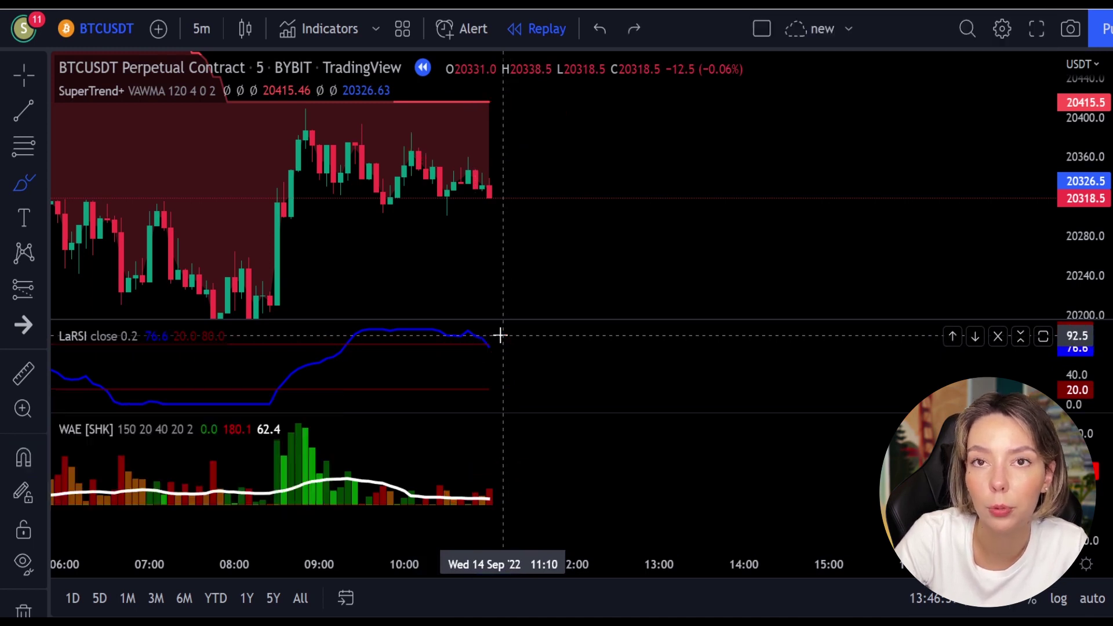
- Place a short position at the last candle with a 1.5 reward ratio, extended right
{"action": "left_click", "coordinate": [22, 294]}
{"action": "left_click", "coordinate": [124, 314]}
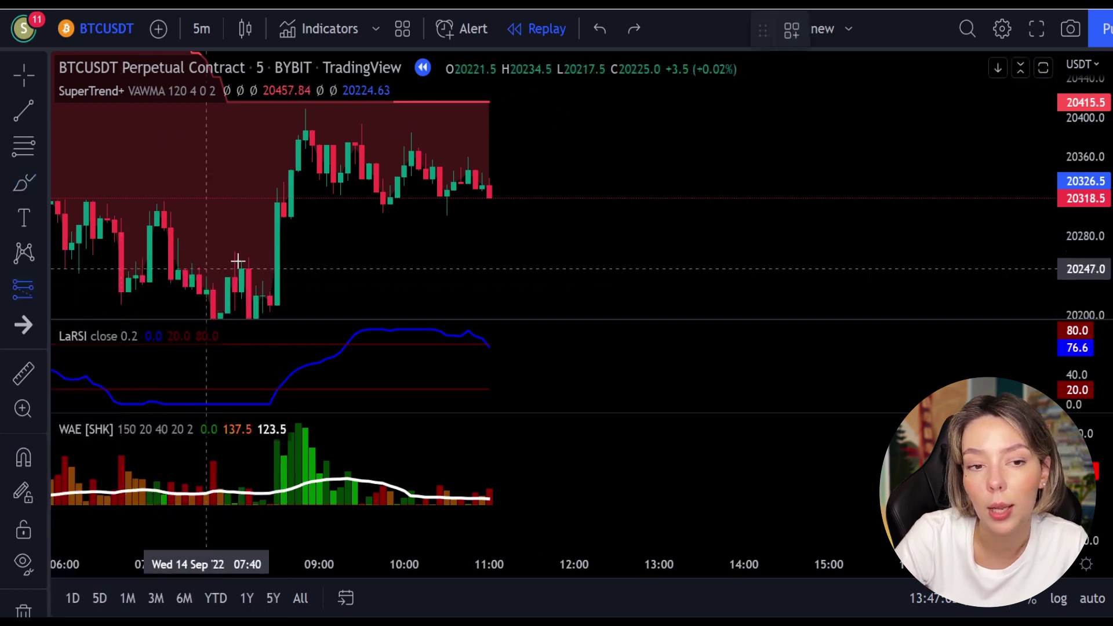
{"action": "left_click", "coordinate": [493, 186]}
{"action": "mouse_move", "coordinate": [497, 137]}
{"action": "left_mouse_down"}
{"action": "mouse_move", "coordinate": [502, 168]}
{"action": "mouse_move", "coordinate": [499, 155]}
{"action": "left_mouse_up"}
{"action": "left_click_drag", "start_coordinate": [497, 225], "coordinate": [496, 232]}
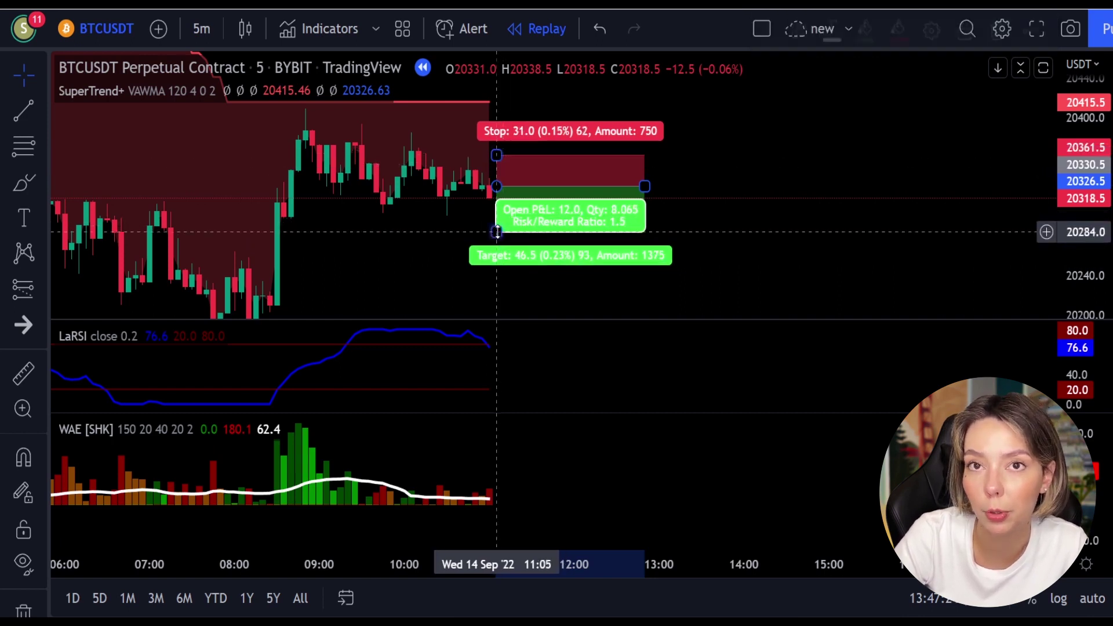
{"action": "left_click_drag", "start_coordinate": [655, 187], "coordinate": [741, 187]}
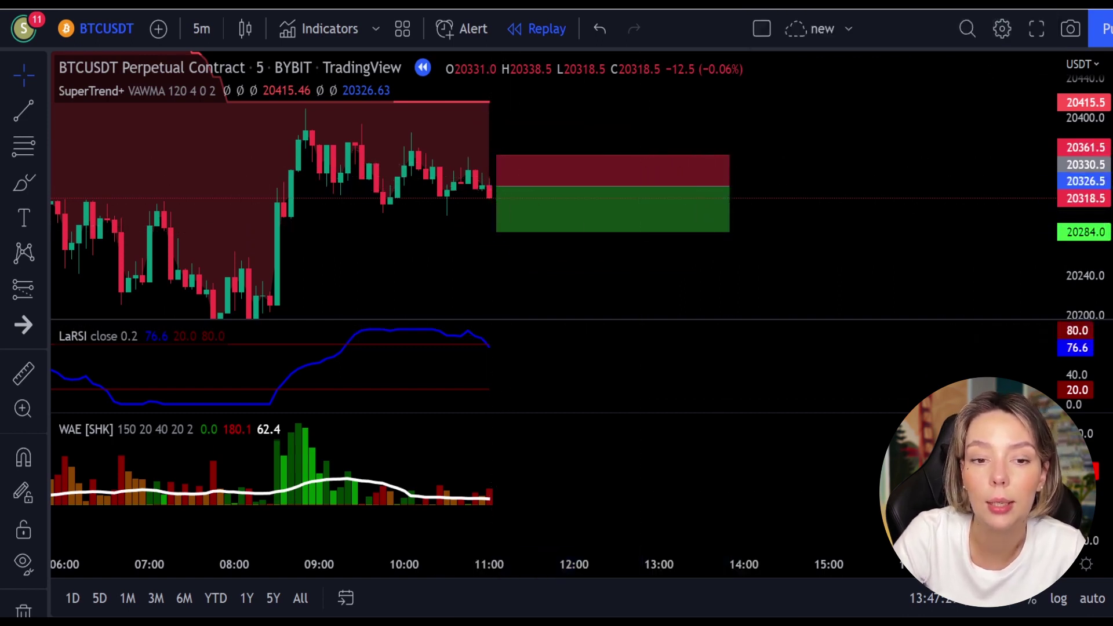
{"action": "left_click", "coordinate": [486, 604]}
- Step the replay forward, narrow the short box to its close, and resume playback
{"action": "key", "text": "shift+Down"}
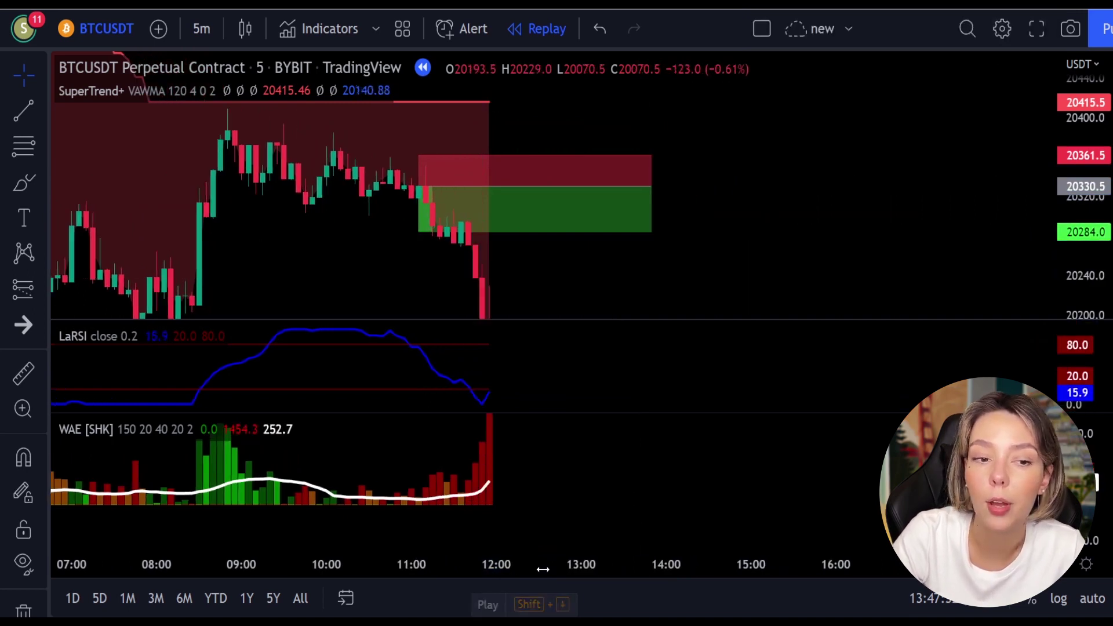
{"action": "key", "text": "shift+Right"}
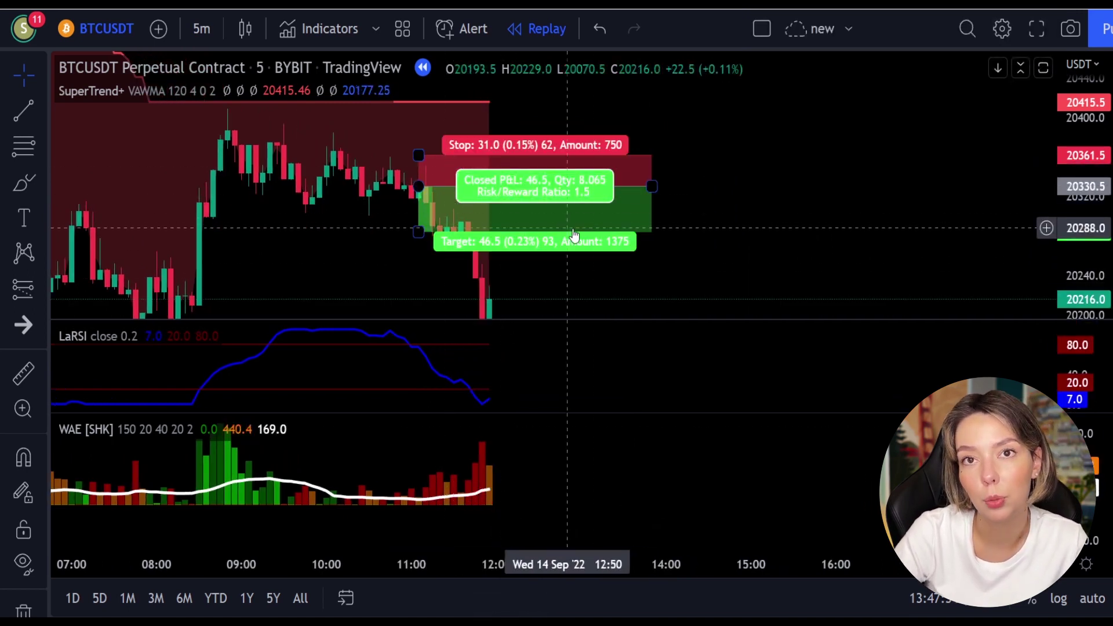
{"action": "left_click_drag", "start_coordinate": [650, 187], "coordinate": [434, 230]}
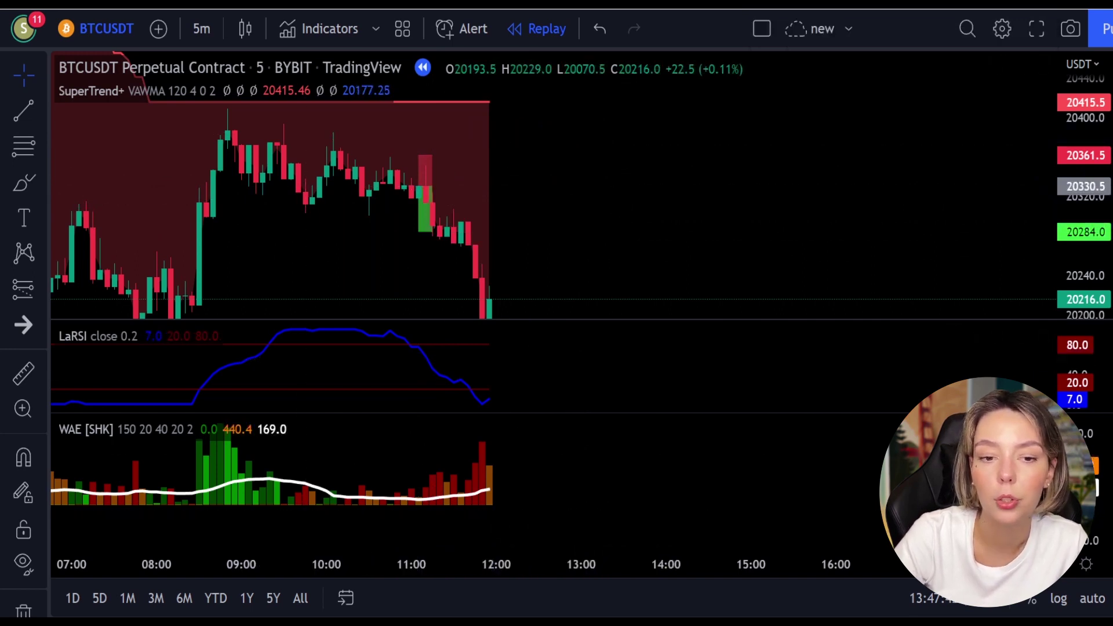
{"action": "left_click", "coordinate": [490, 602]}
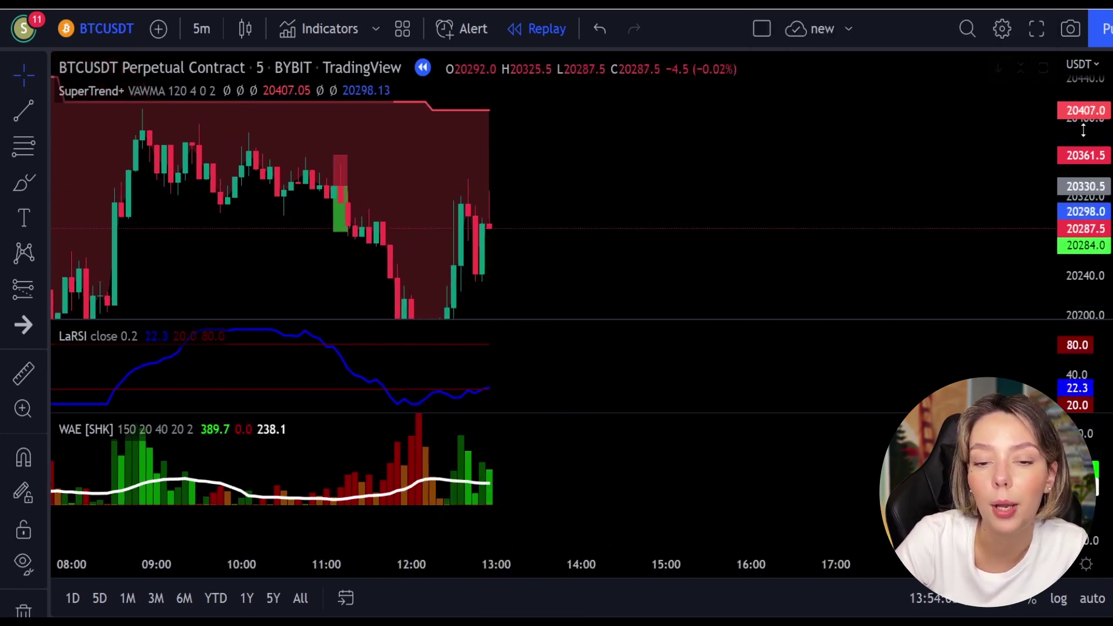
- Brush-circle WAE, LaRSI and candle tops, draw an X, then undo the crossing stroke
{"action": "left_click", "coordinate": [23, 183]}
{"action": "mouse_move", "coordinate": [512, 427]}
{"action": "left_mouse_down"}
{"action": "mouse_move", "coordinate": [452, 449]}
{"action": "mouse_move", "coordinate": [515, 474]}
{"action": "left_mouse_up"}
{"action": "mouse_move", "coordinate": [513, 366]}
{"action": "left_mouse_down"}
{"action": "mouse_move", "coordinate": [491, 374]}
{"action": "mouse_move", "coordinate": [514, 397]}
{"action": "left_mouse_up"}
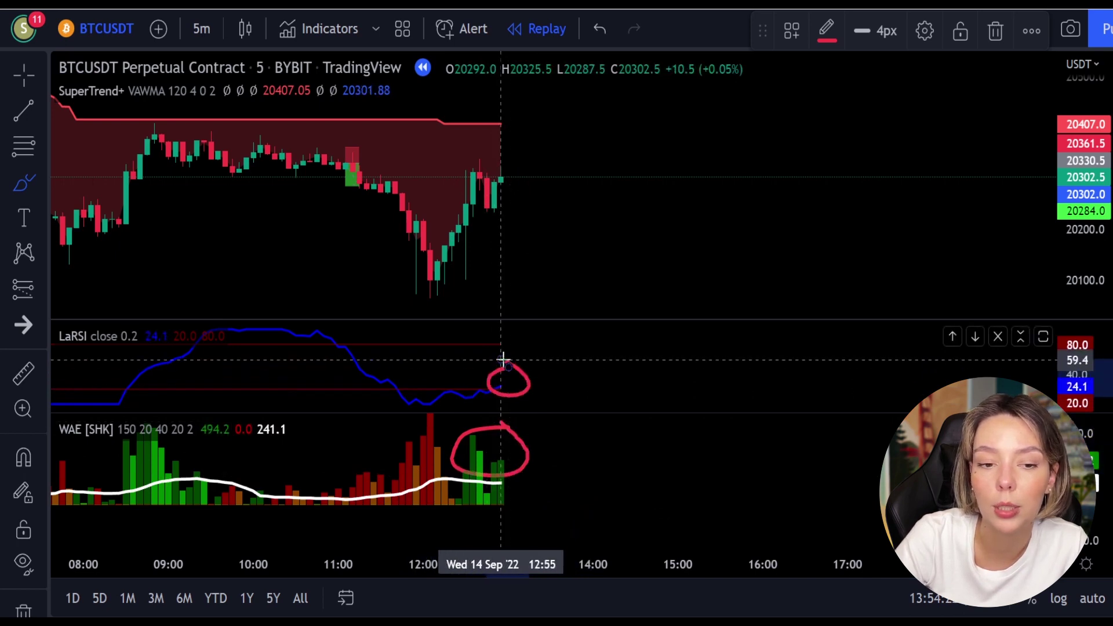
{"action": "left_click_drag", "start_coordinate": [489, 132], "coordinate": [423, 160]}
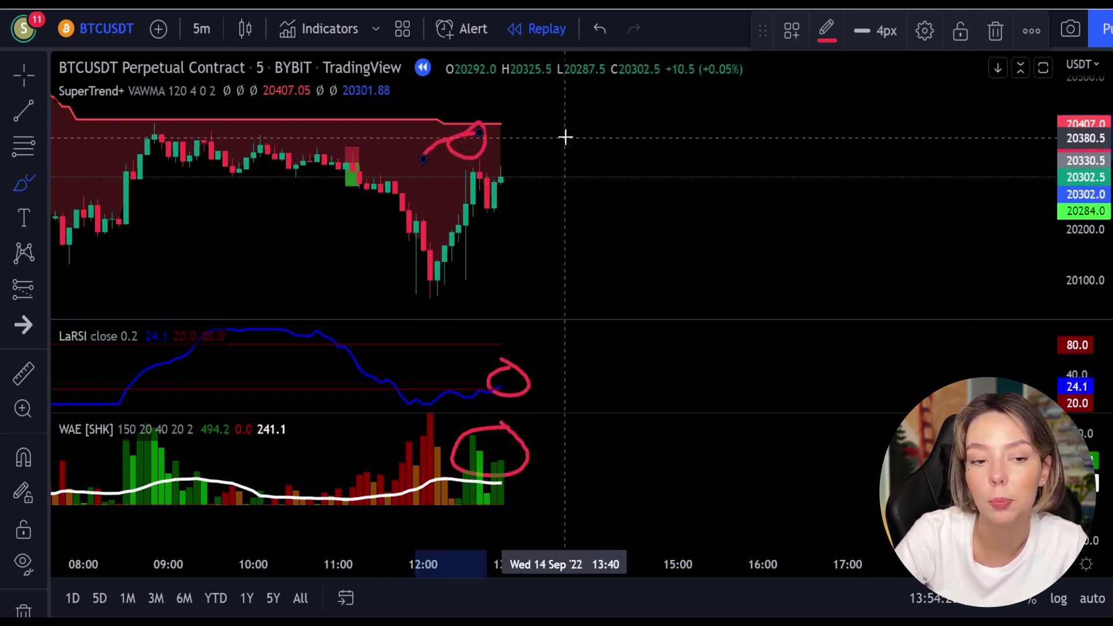
{"action": "mouse_move", "coordinate": [591, 134]}
{"action": "left_mouse_down"}
{"action": "mouse_move", "coordinate": [685, 159]}
{"action": "mouse_move", "coordinate": [748, 192]}
{"action": "left_mouse_up"}
{"action": "left_click_drag", "start_coordinate": [733, 99], "coordinate": [623, 239]}
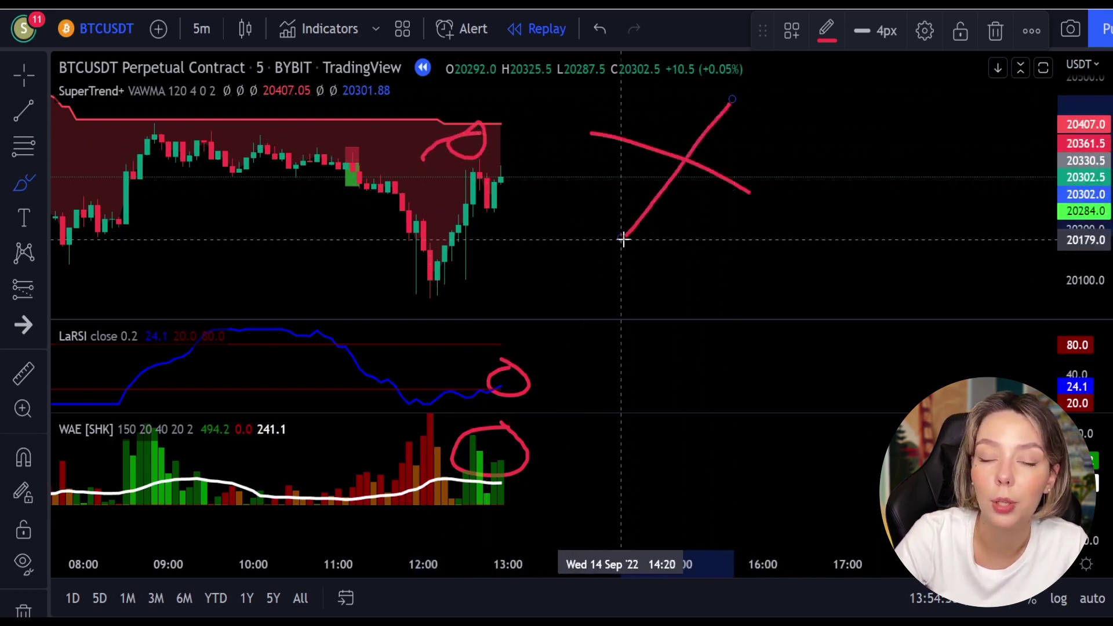
{"action": "key", "text": "ctrl+z"}
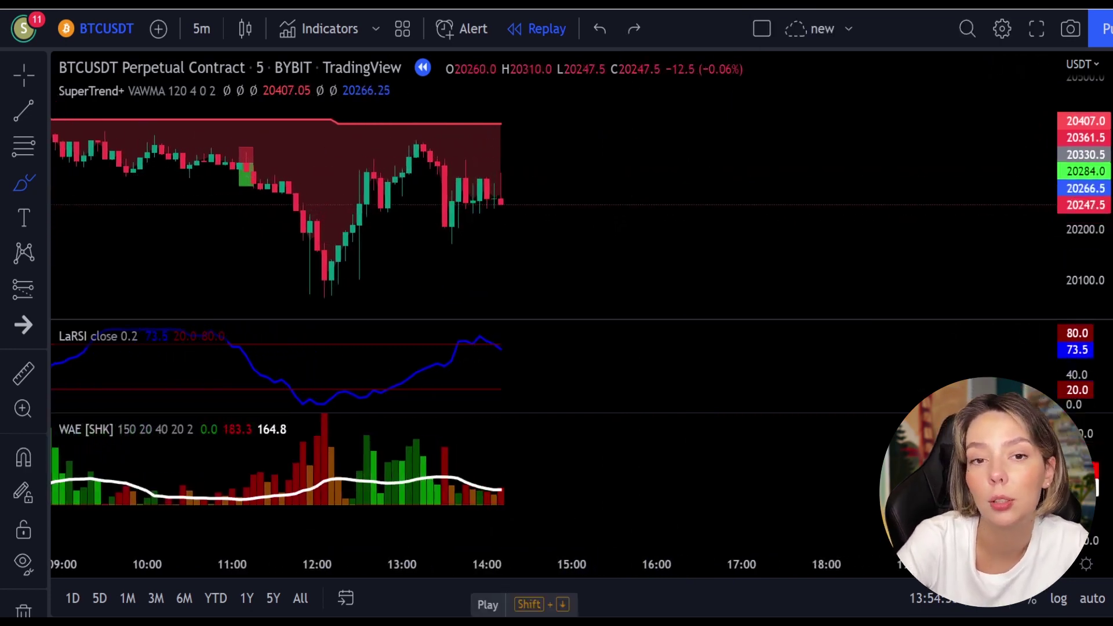
- Pause the replay, circle the tall WAE bars near 14:35, then undo
{"action": "key", "text": "shift+Down"}
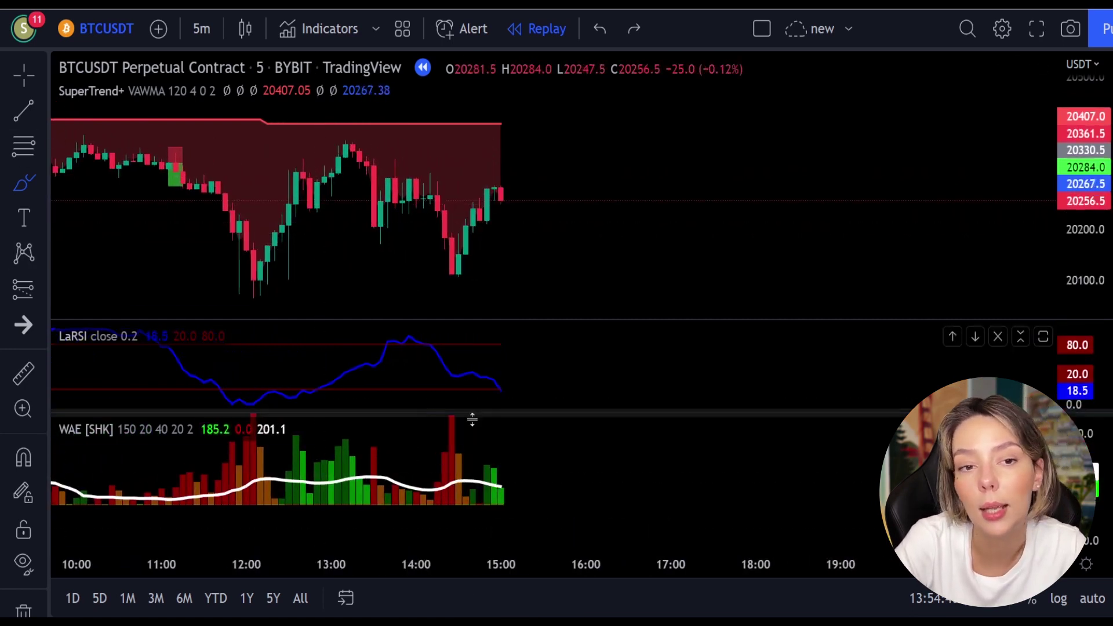
{"action": "mouse_move", "coordinate": [465, 449]}
{"action": "left_mouse_down"}
{"action": "mouse_move", "coordinate": [433, 484]}
{"action": "mouse_move", "coordinate": [475, 489]}
{"action": "left_mouse_up"}
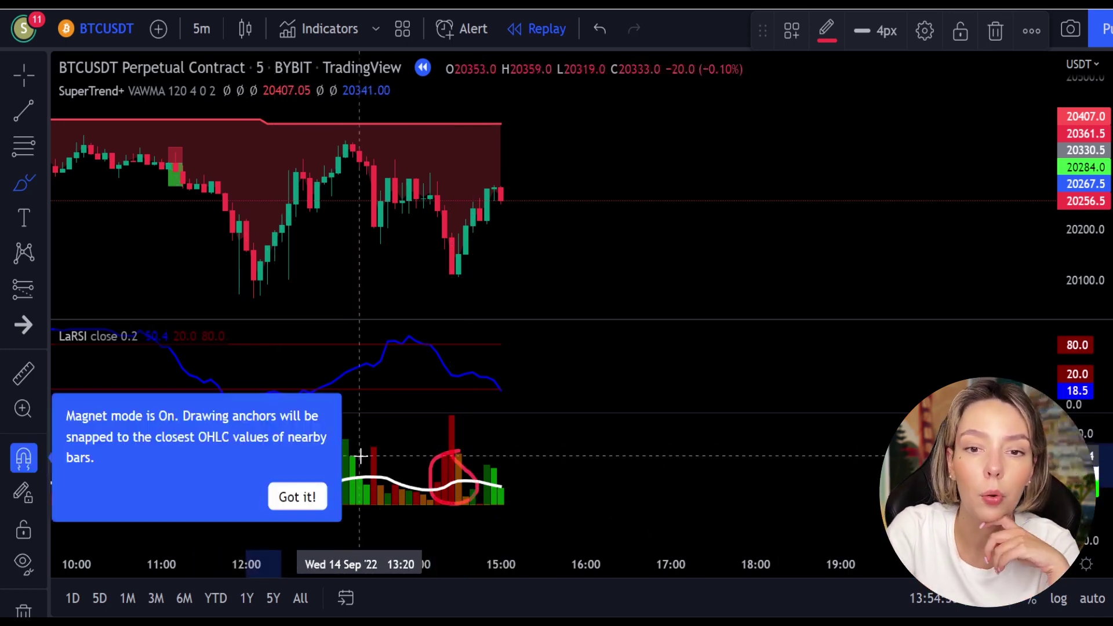
{"action": "key", "text": "ctrl+z"}
{"action": "key", "text": "ctrl+z"}
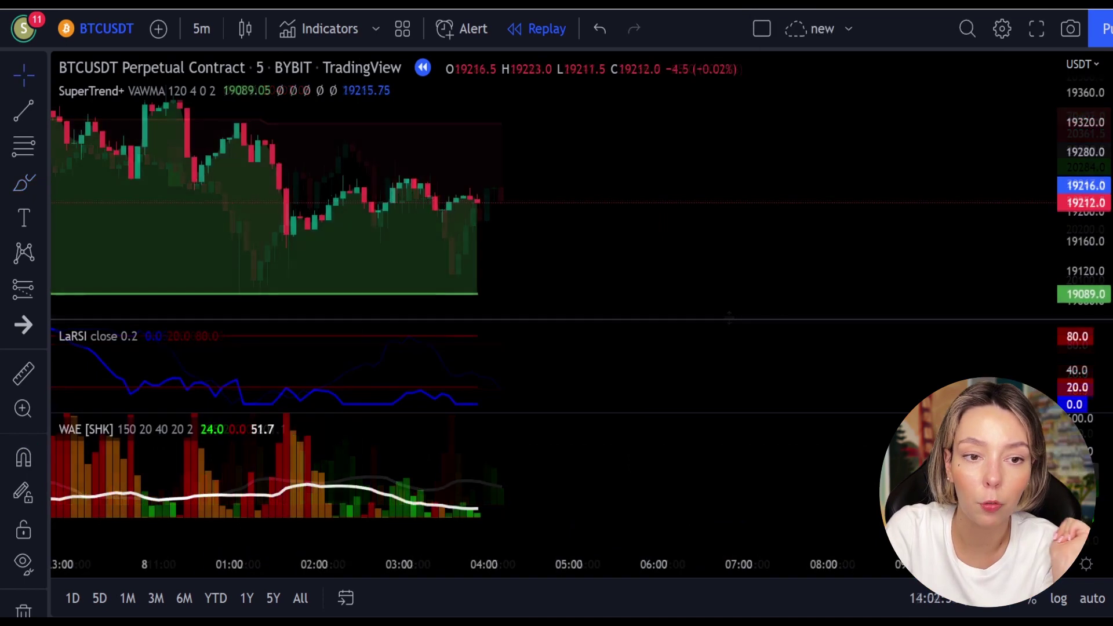
- Pause the replay, circle the price and LaRSI low near 04:10, then undo
{"action": "left_click", "coordinate": [487, 604]}
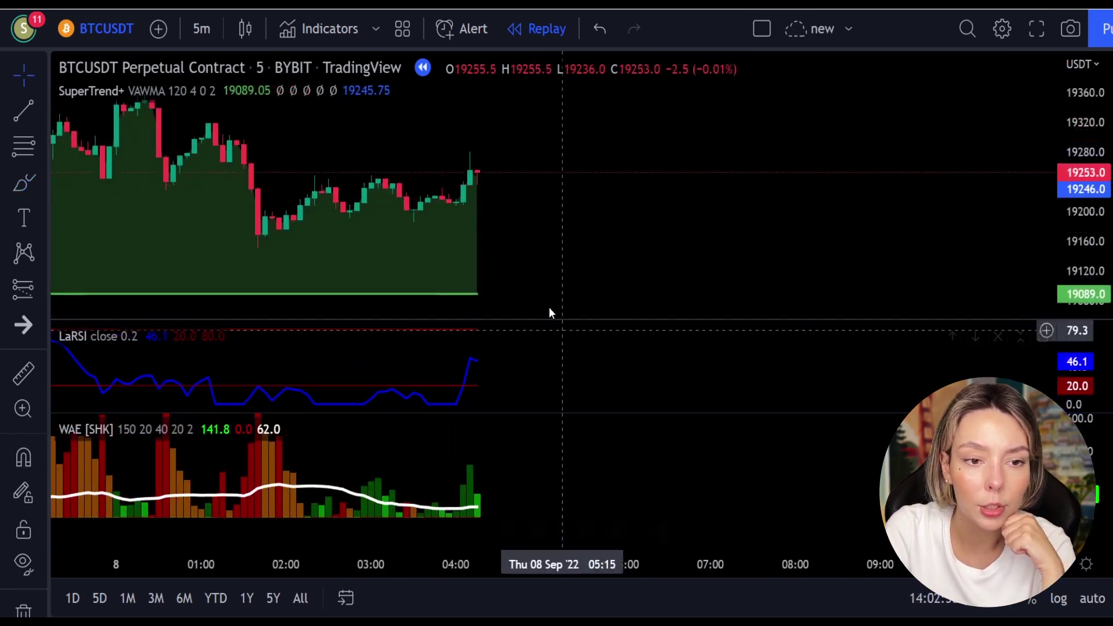
{"action": "left_click", "coordinate": [31, 190]}
{"action": "mouse_move", "coordinate": [494, 229]}
{"action": "left_mouse_down"}
{"action": "mouse_move", "coordinate": [427, 248]}
{"action": "mouse_move", "coordinate": [480, 247]}
{"action": "mouse_move", "coordinate": [470, 226]}
{"action": "left_mouse_up"}
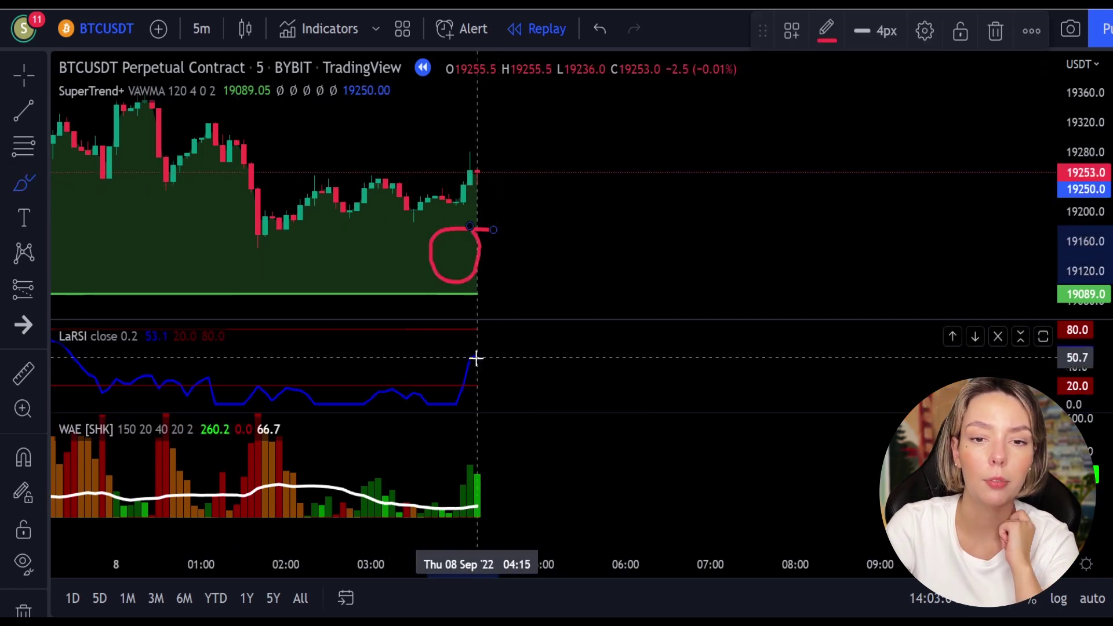
{"action": "mouse_move", "coordinate": [468, 371]}
{"action": "left_mouse_down"}
{"action": "mouse_move", "coordinate": [457, 371]}
{"action": "mouse_move", "coordinate": [469, 399]}
{"action": "left_mouse_up"}
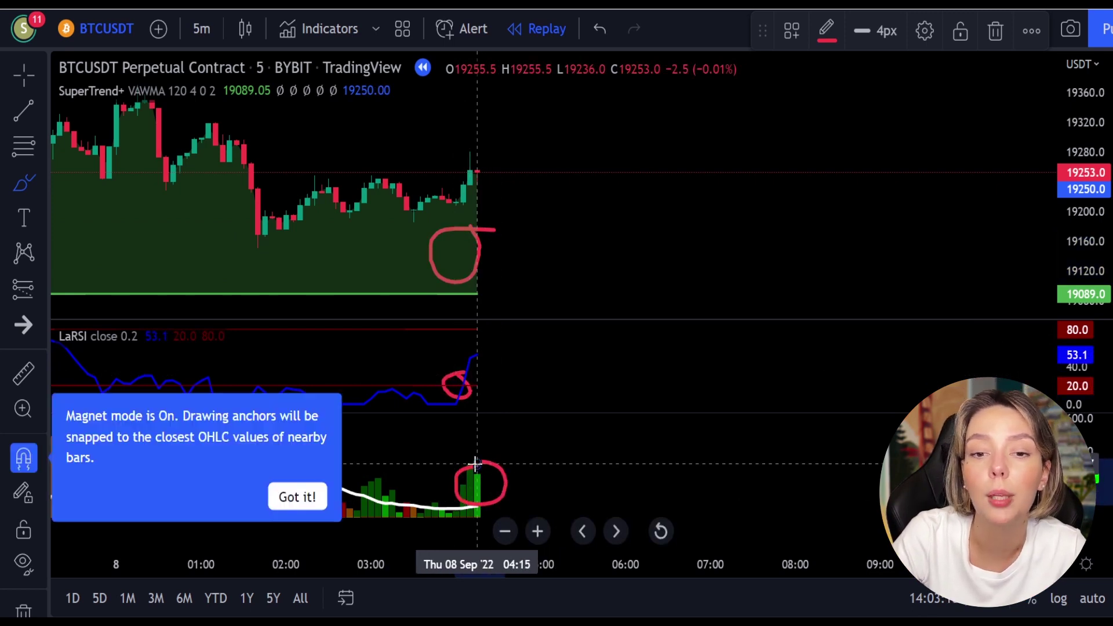
{"action": "key", "text": "ctrl+z"}
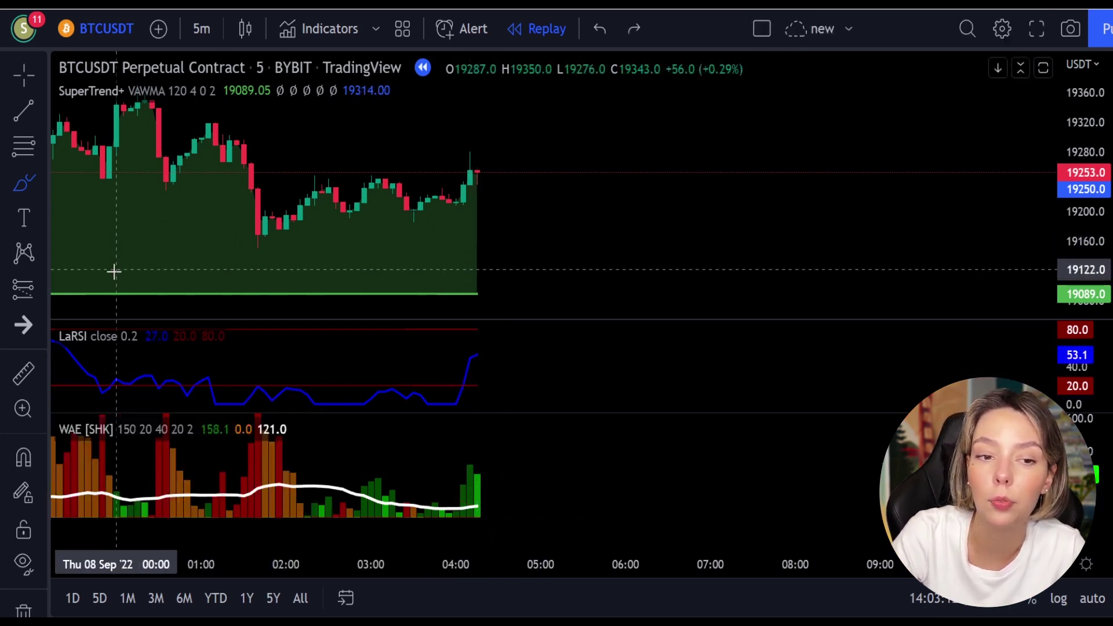
- Place a long position at the 04:15 candle with stop 19180.5 and target 19359, widened
{"action": "left_click", "coordinate": [34, 291]}
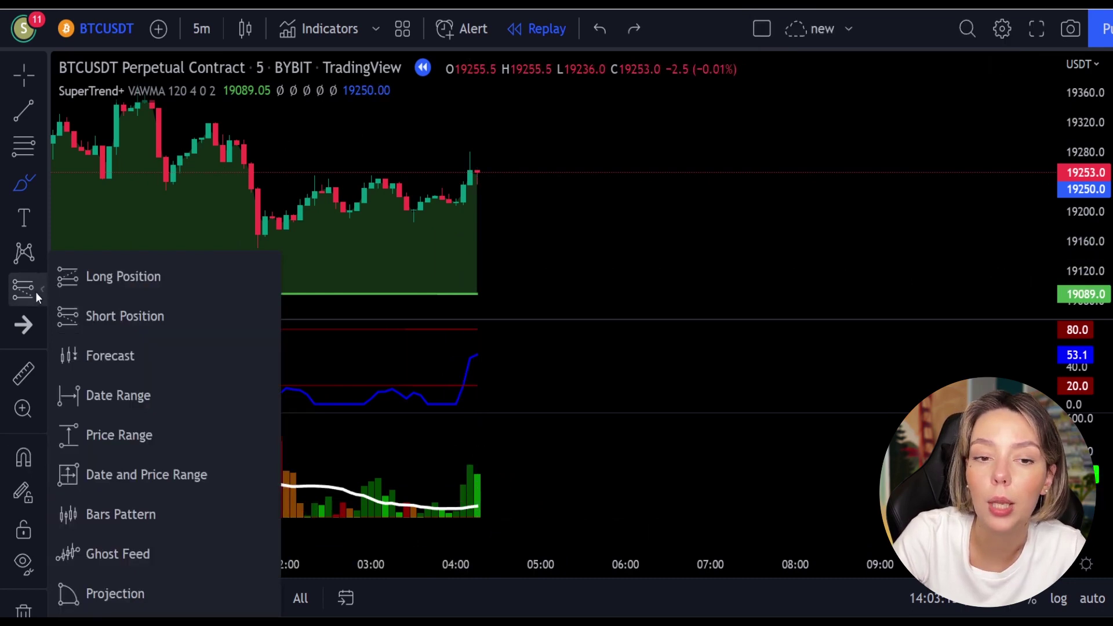
{"action": "left_click", "coordinate": [94, 286]}
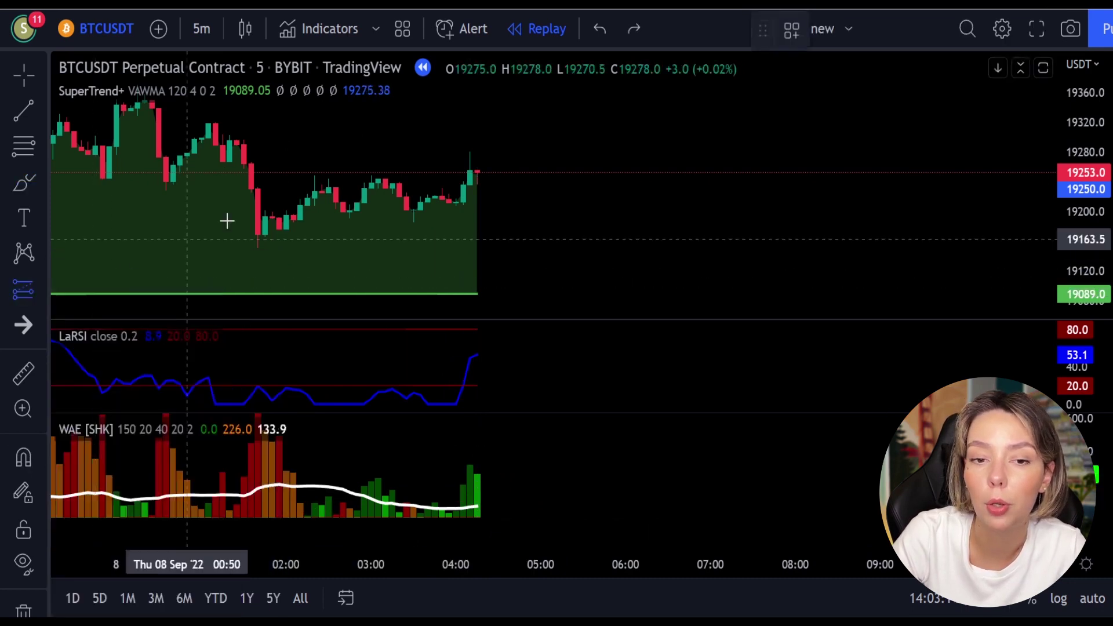
{"action": "left_click", "coordinate": [478, 173]}
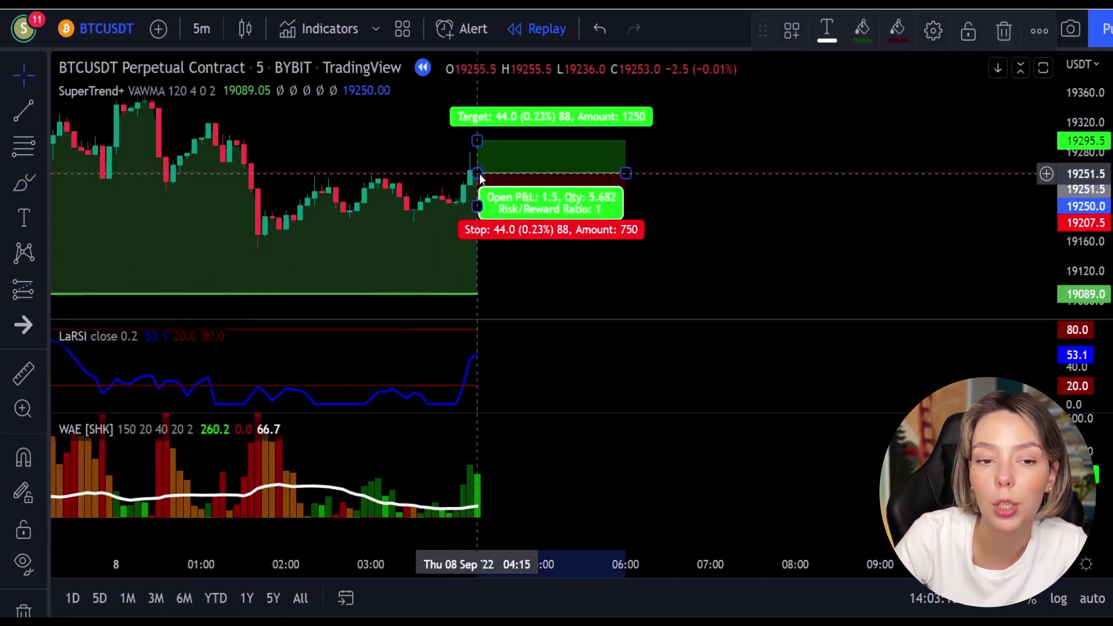
{"action": "left_click_drag", "start_coordinate": [480, 208], "coordinate": [479, 227]}
{"action": "left_click_drag", "start_coordinate": [682, 167], "coordinate": [681, 238]}
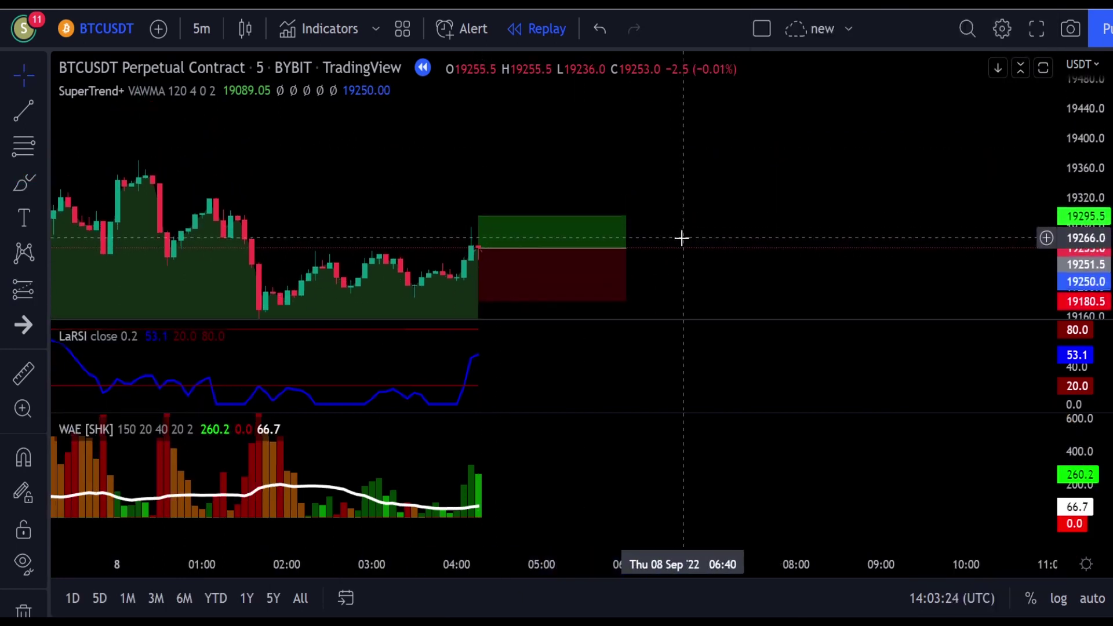
{"action": "left_click_drag", "start_coordinate": [481, 216], "coordinate": [488, 168]}
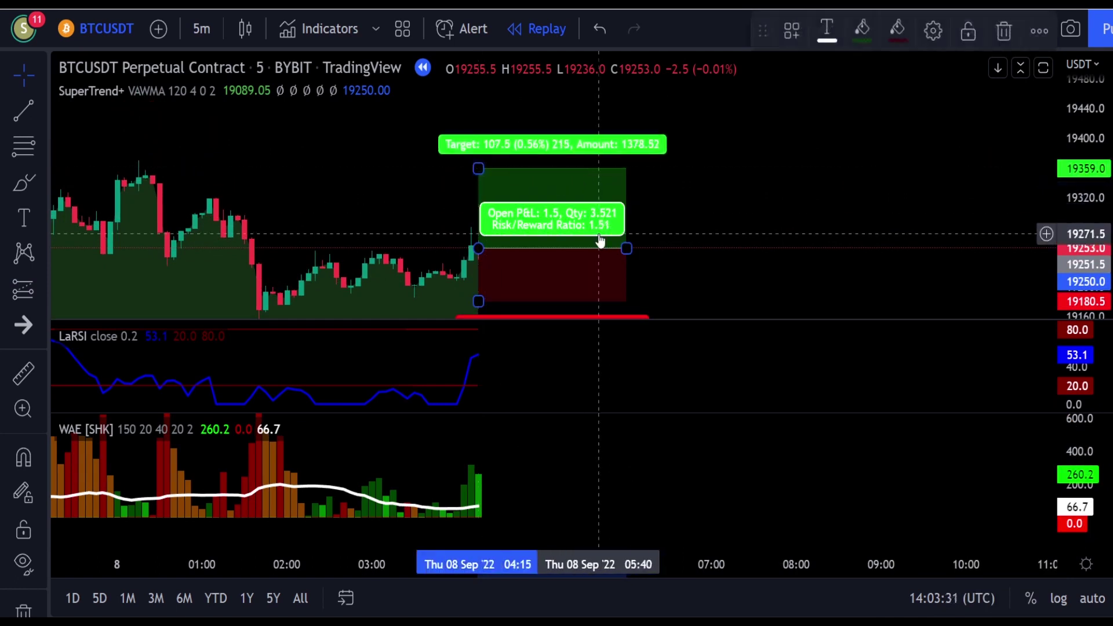
{"action": "left_click_drag", "start_coordinate": [624, 248], "coordinate": [796, 248]}
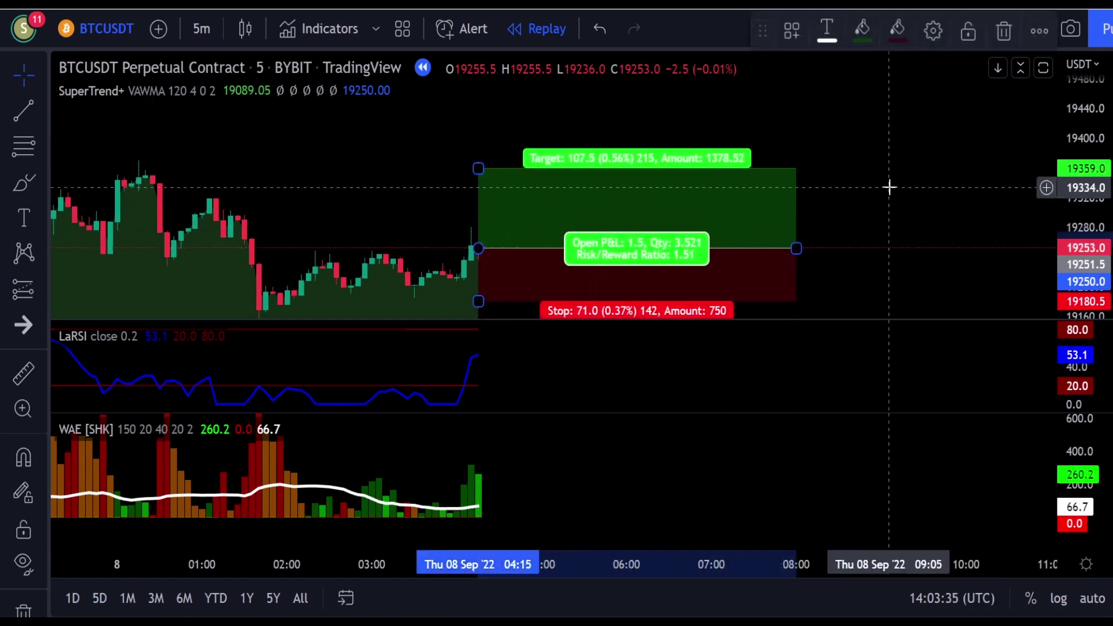
- Replay the bars and shrink the long position box to where the target hit
{"action": "left_click", "coordinate": [889, 184]}
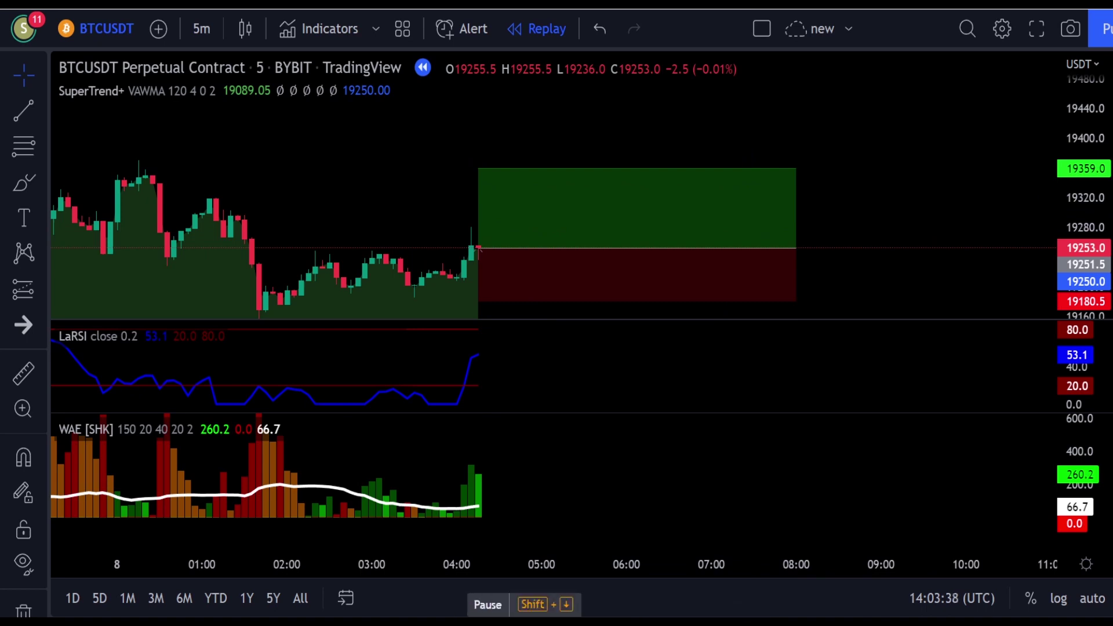
{"action": "key", "text": "shift+Down"}
{"action": "left_click_drag", "start_coordinate": [725, 248], "coordinate": [429, 278]}
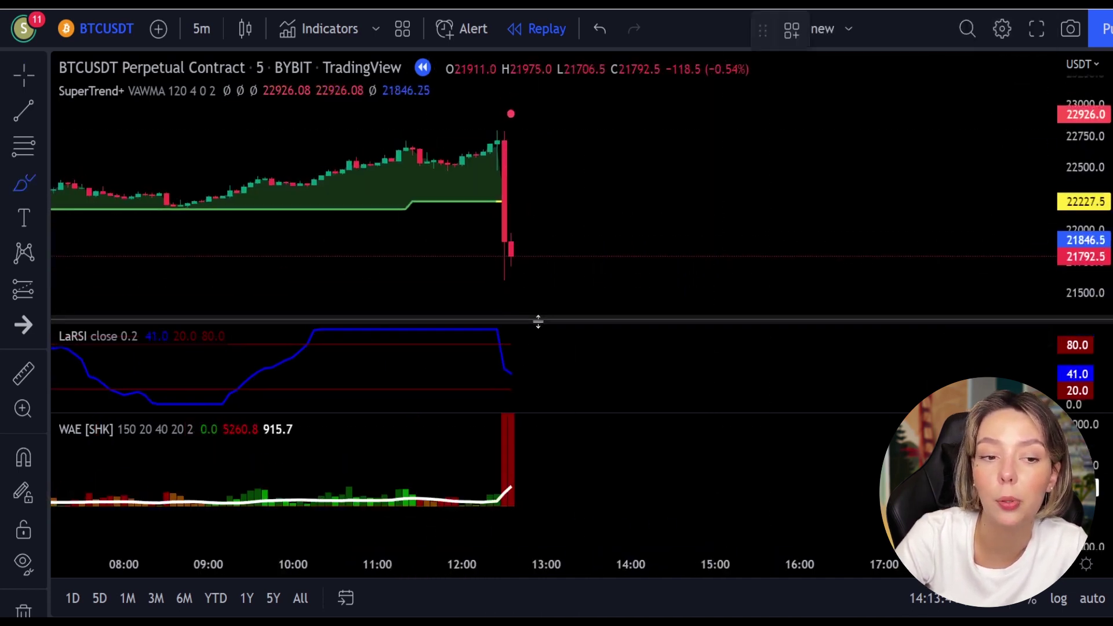
- Circle the LaRSI peak, big red WAE bar and candle top, then undo
{"action": "mouse_move", "coordinate": [509, 341]}
{"action": "left_mouse_down"}
{"action": "mouse_move", "coordinate": [472, 348]}
{"action": "mouse_move", "coordinate": [509, 351]}
{"action": "left_mouse_up"}
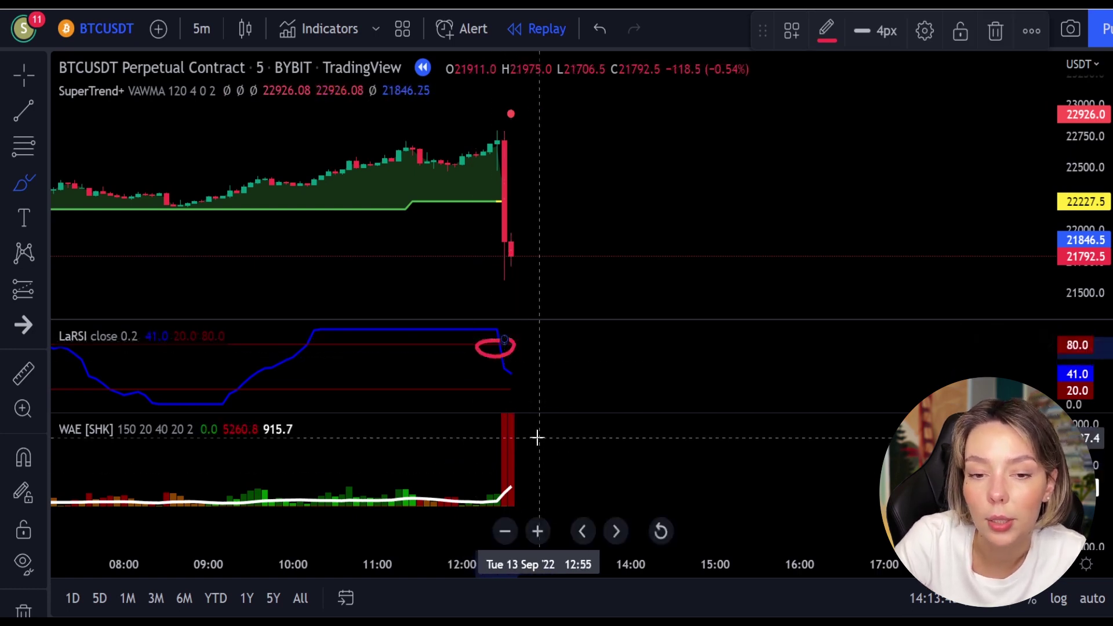
{"action": "left_click_drag", "start_coordinate": [537, 437], "coordinate": [478, 430]}
{"action": "left_click_drag", "start_coordinate": [505, 491], "coordinate": [537, 440]}
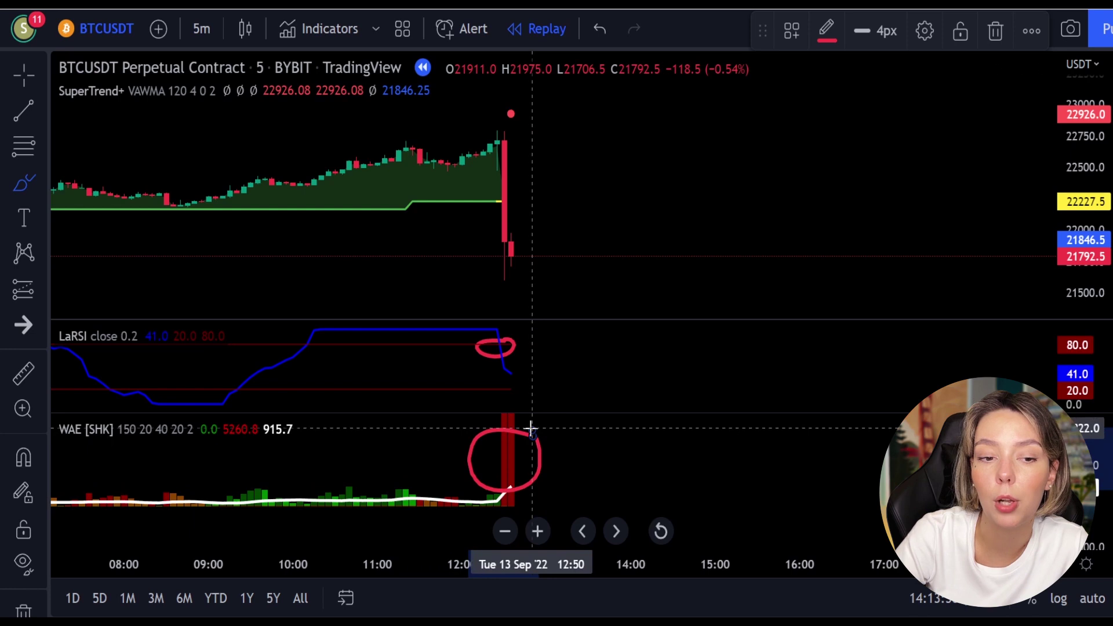
{"action": "mouse_move", "coordinate": [524, 103]}
{"action": "left_mouse_down"}
{"action": "mouse_move", "coordinate": [503, 142]}
{"action": "mouse_move", "coordinate": [547, 123]}
{"action": "left_mouse_up"}
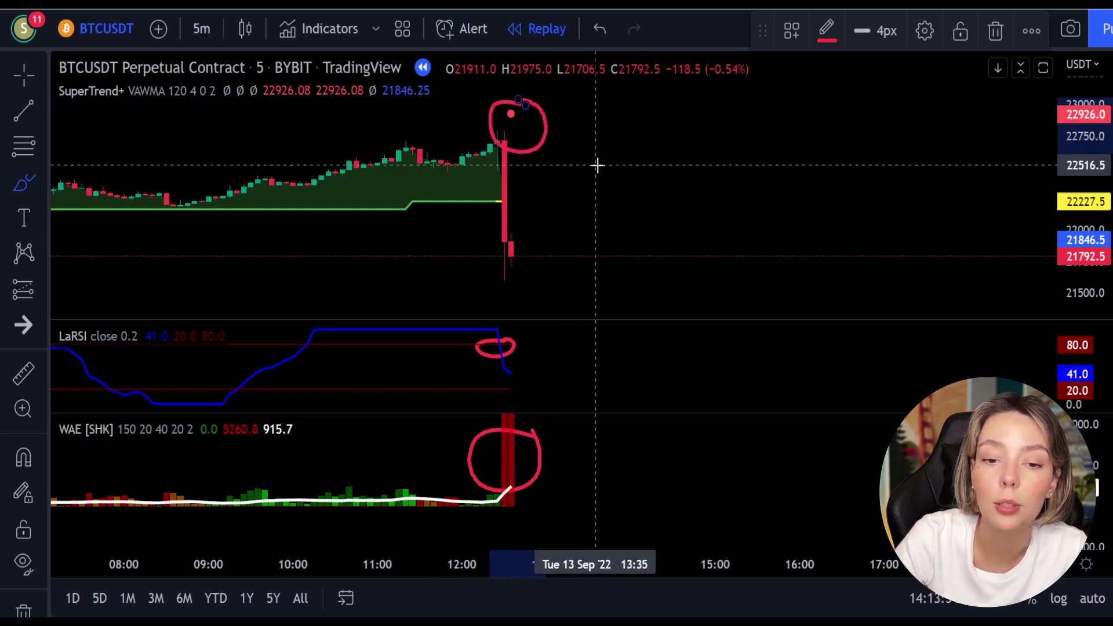
{"action": "key", "text": "ctrl+z"}
{"action": "key", "text": "ctrl+z"}
{"action": "key", "text": "ctrl+z"}
- Place a short position at the last candle, stop above the high, target 20275, extended
{"action": "left_click", "coordinate": [26, 296]}
{"action": "left_click", "coordinate": [125, 316]}
{"action": "left_click", "coordinate": [510, 248]}
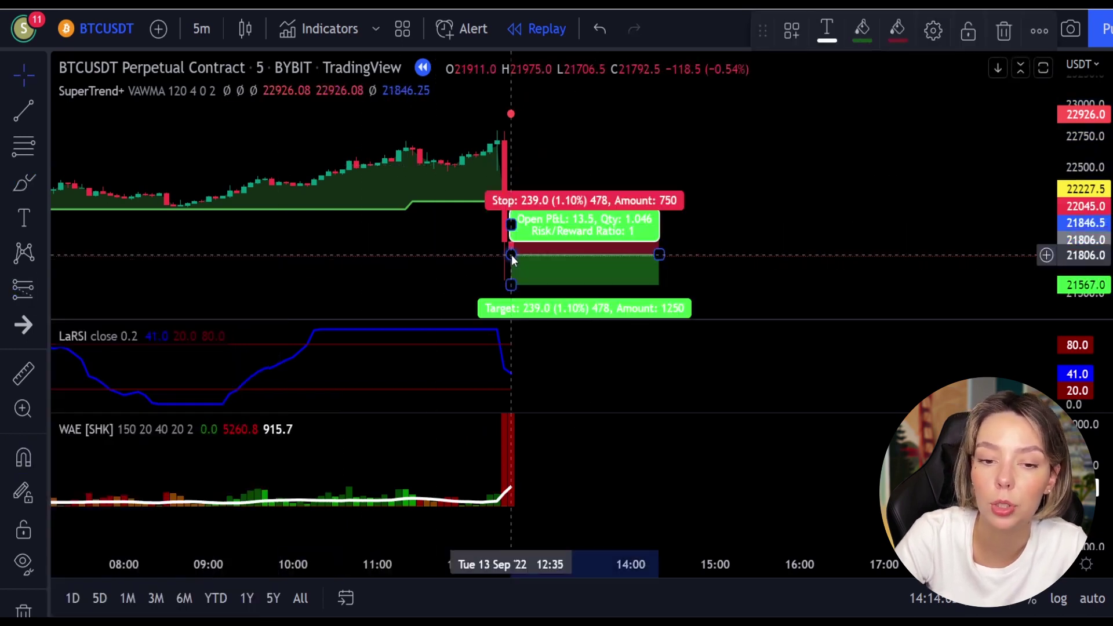
{"action": "left_click_drag", "start_coordinate": [510, 224], "coordinate": [511, 116]}
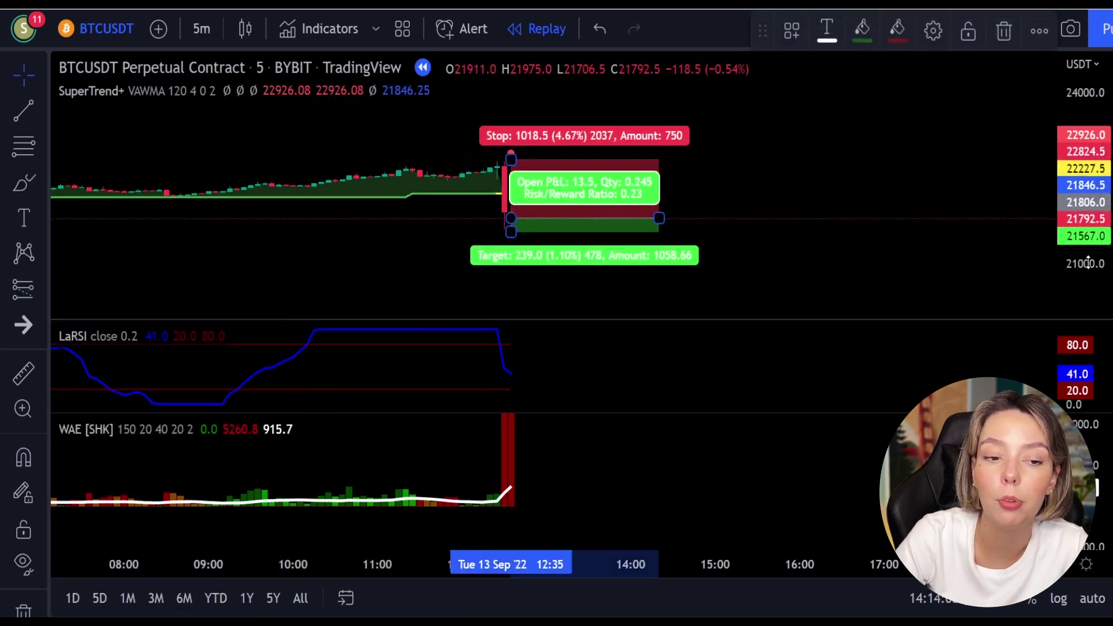
{"action": "left_click_drag", "start_coordinate": [511, 232], "coordinate": [519, 303]}
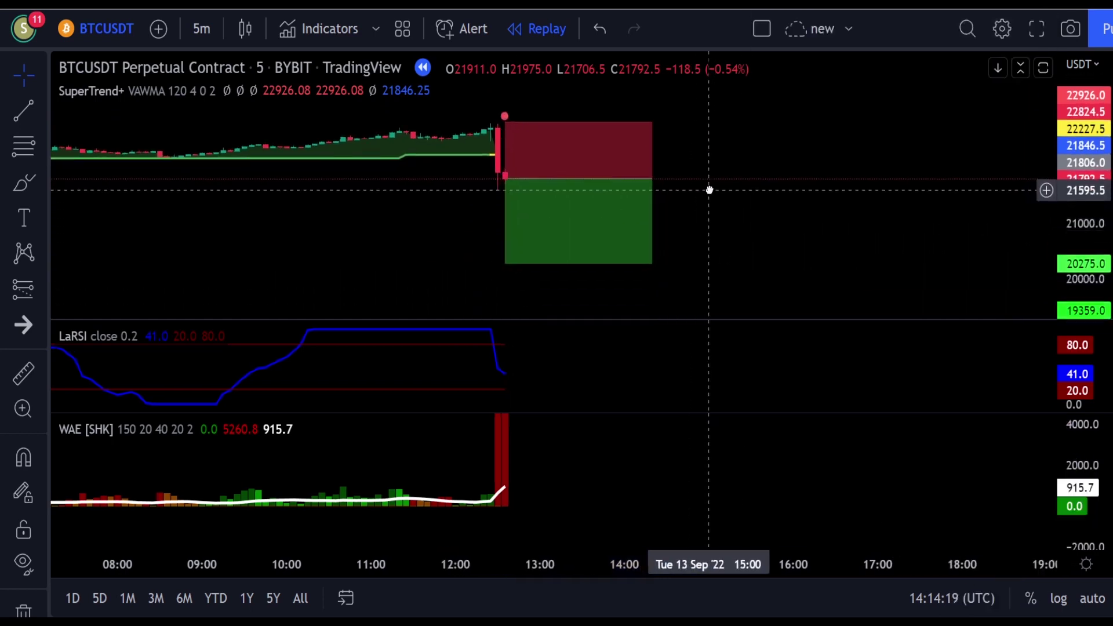
{"action": "left_click_drag", "start_coordinate": [649, 161], "coordinate": [1056, 145]}
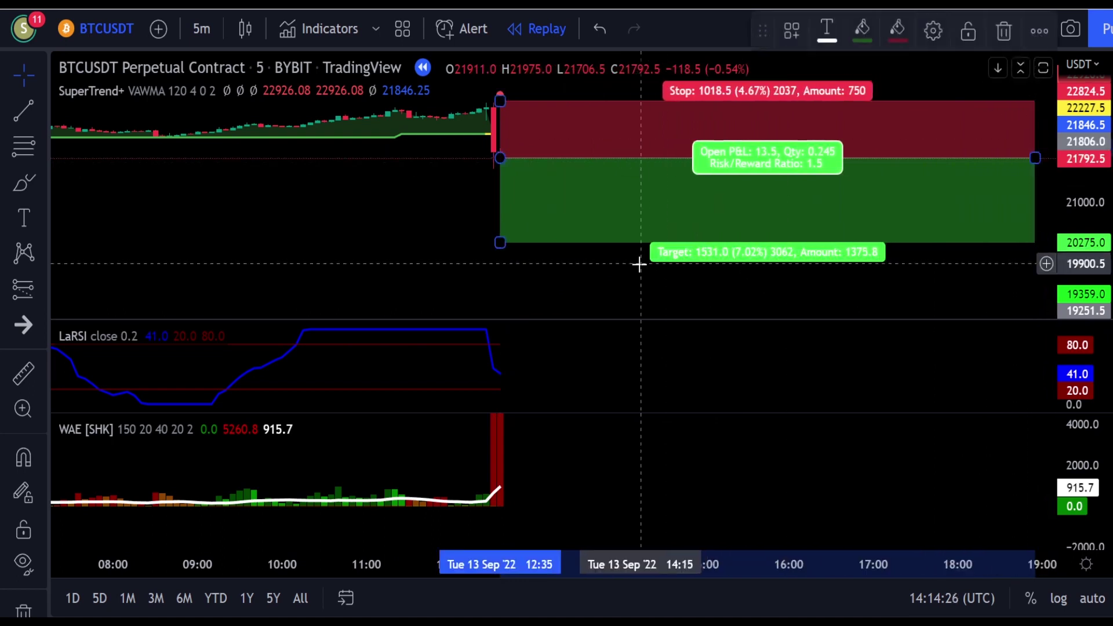
{"action": "left_click", "coordinate": [638, 261]}
- Replay until the target is reached, trim the short box, then advance the new replay
{"action": "scroll", "coordinate": [640, 290], "scroll_direction": "right", "scroll_amount": 5}
{"action": "key", "text": "shift+Down"}
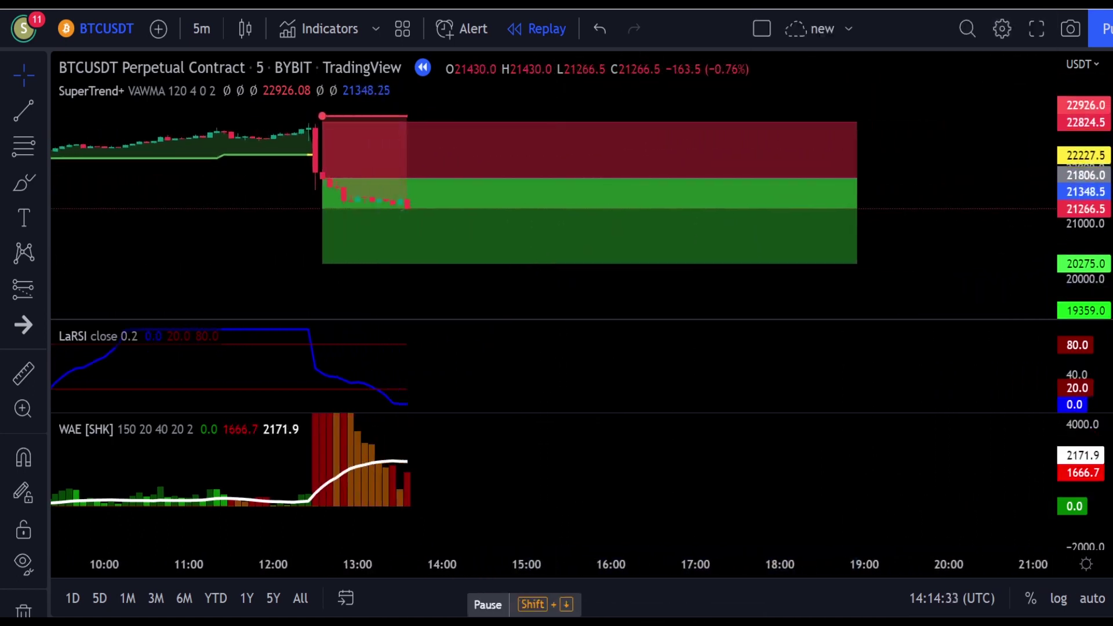
{"action": "key", "text": "shift+Down"}
{"action": "left_click_drag", "start_coordinate": [432, 161], "coordinate": [980, 144]}
{"action": "key", "text": "shift+Down"}
{"action": "mouse_move", "coordinate": [837, 174]}
{"action": "left_mouse_down"}
{"action": "mouse_move", "coordinate": [583, 175]}
{"action": "mouse_move", "coordinate": [365, 197]}
{"action": "left_mouse_up"}
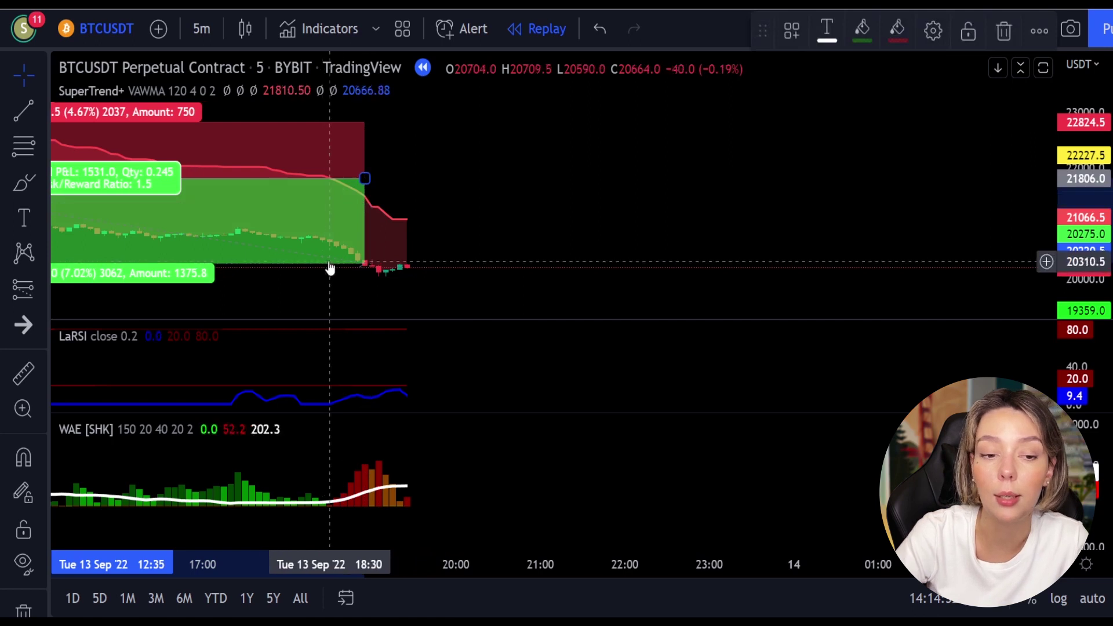
{"action": "mouse_move", "coordinate": [286, 288]}
{"action": "left_mouse_down"}
{"action": "mouse_move", "coordinate": [437, 290]}
{"action": "mouse_move", "coordinate": [525, 273]}
{"action": "left_mouse_up"}
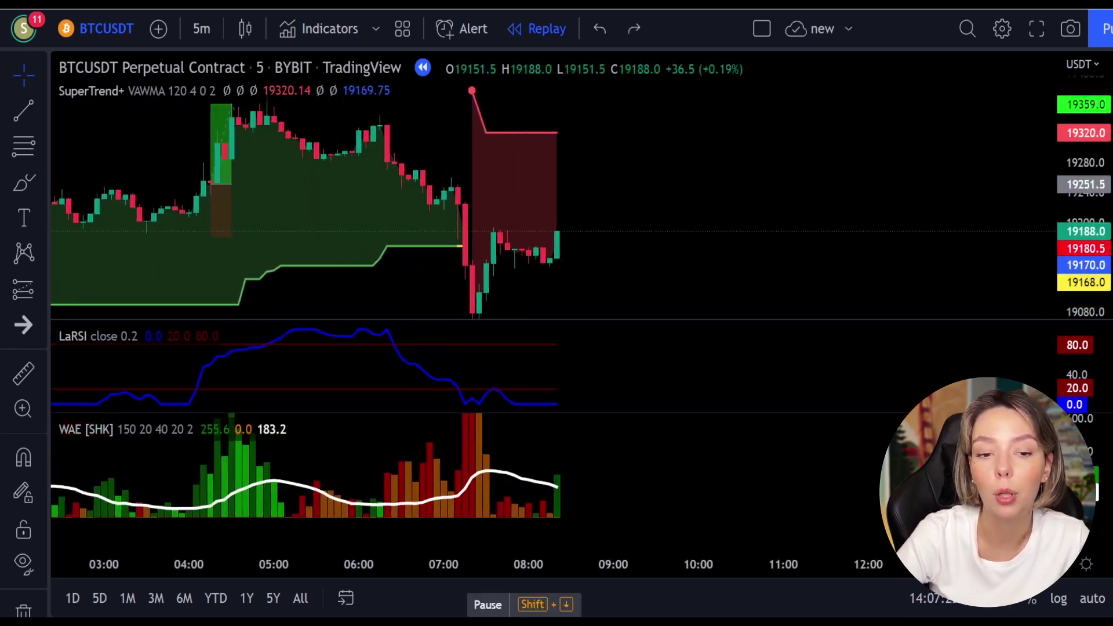
{"action": "key", "text": "shift+Down"}
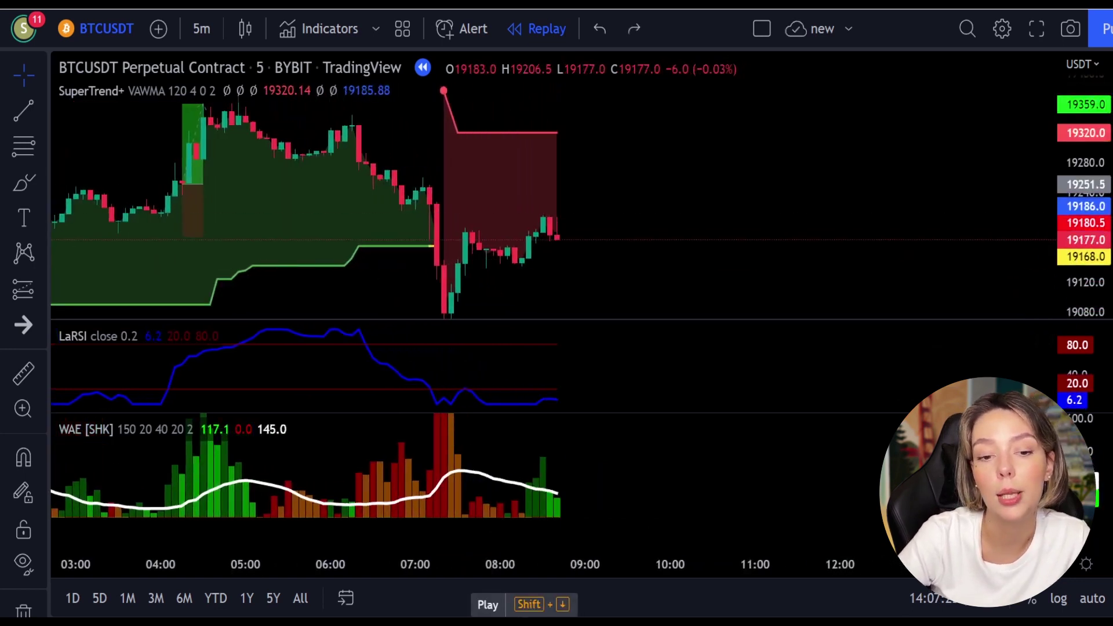